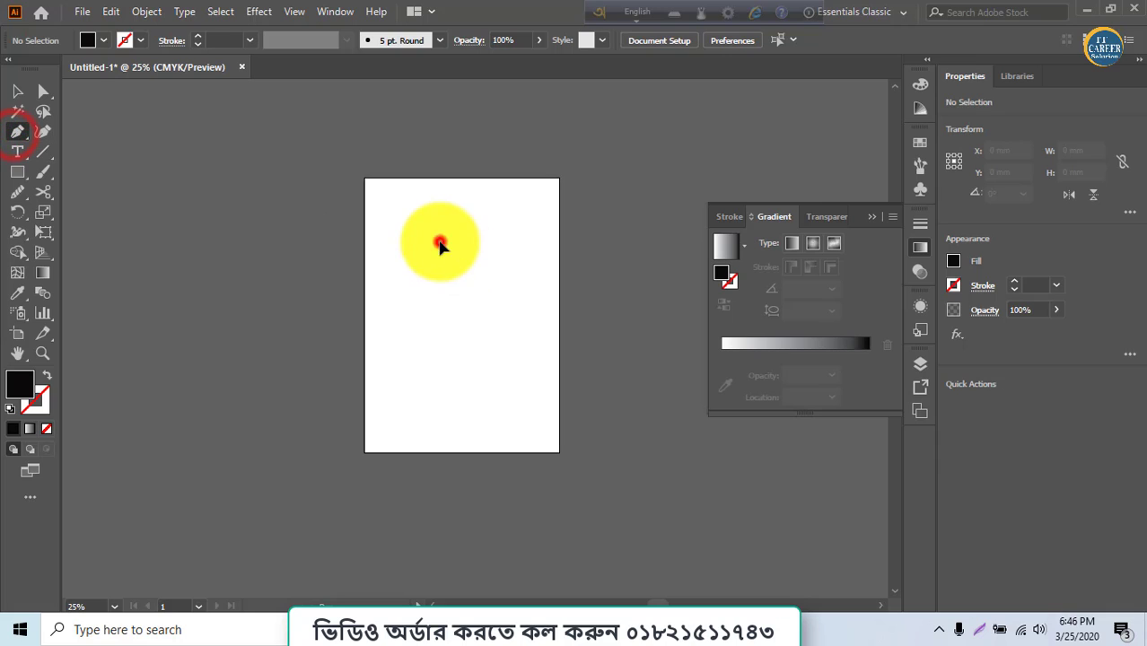
{"action": "left_click", "coordinate": [439, 241]}
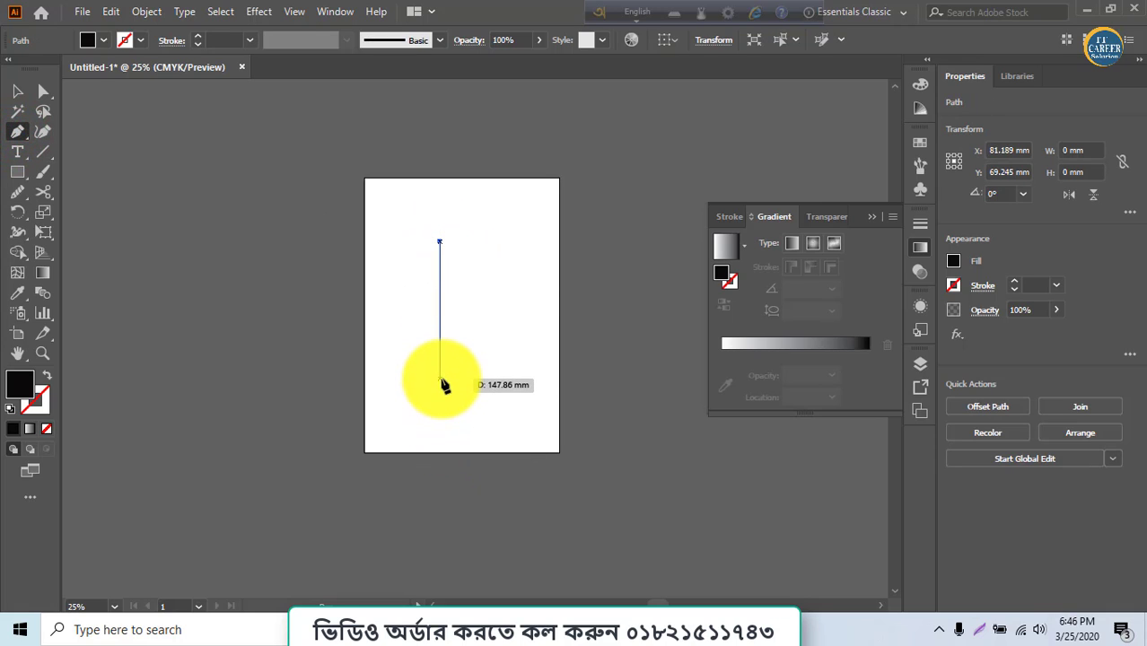
{"action": "left_click", "coordinate": [440, 378]}
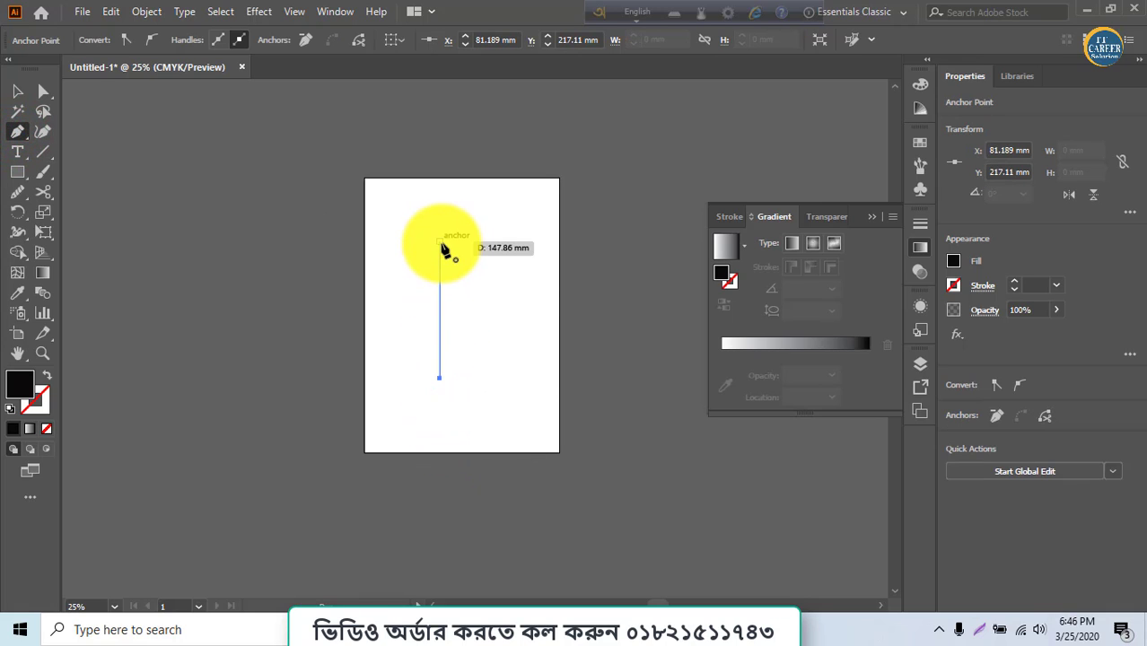
{"action": "left_click", "coordinate": [440, 242]}
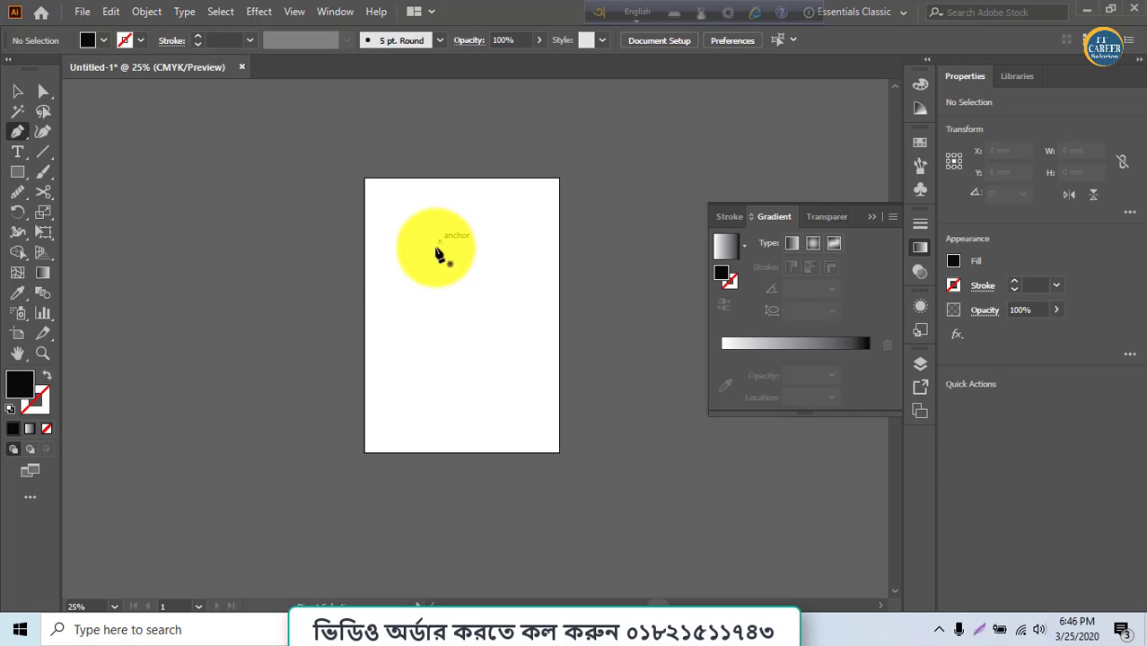
Draw a closed leaf shape about 104 mm wide and 195 mm tall beside the artboard with the Pen tool
{"action": "left_click", "coordinate": [205, 238]}
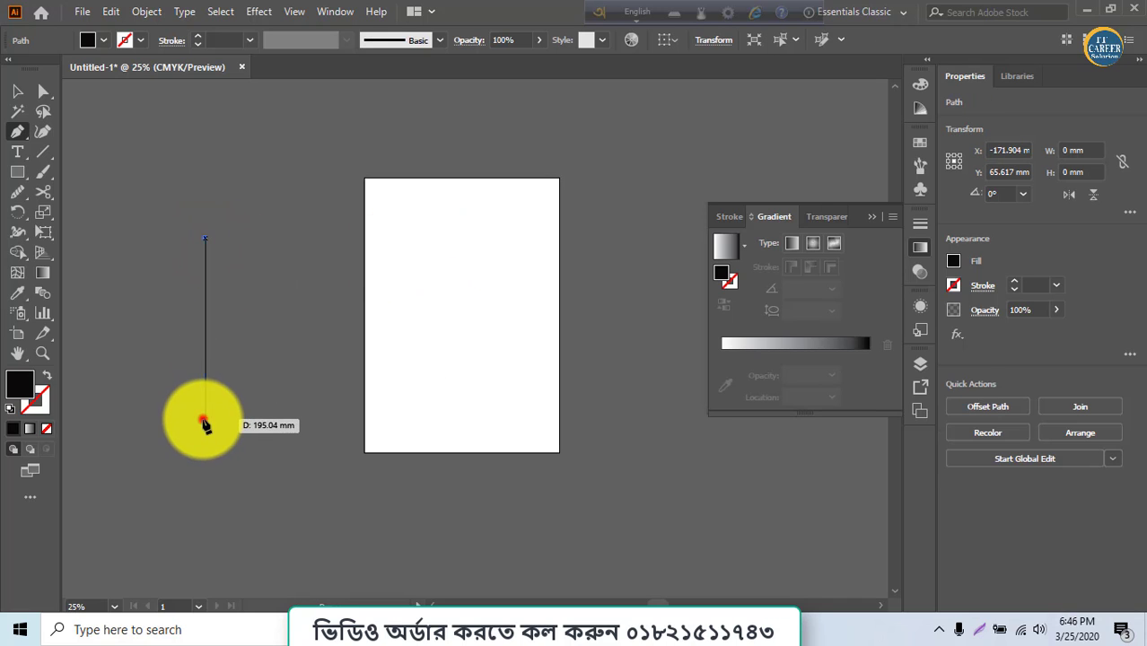
{"action": "left_click_drag", "start_coordinate": [205, 419], "coordinate": [319, 528]}
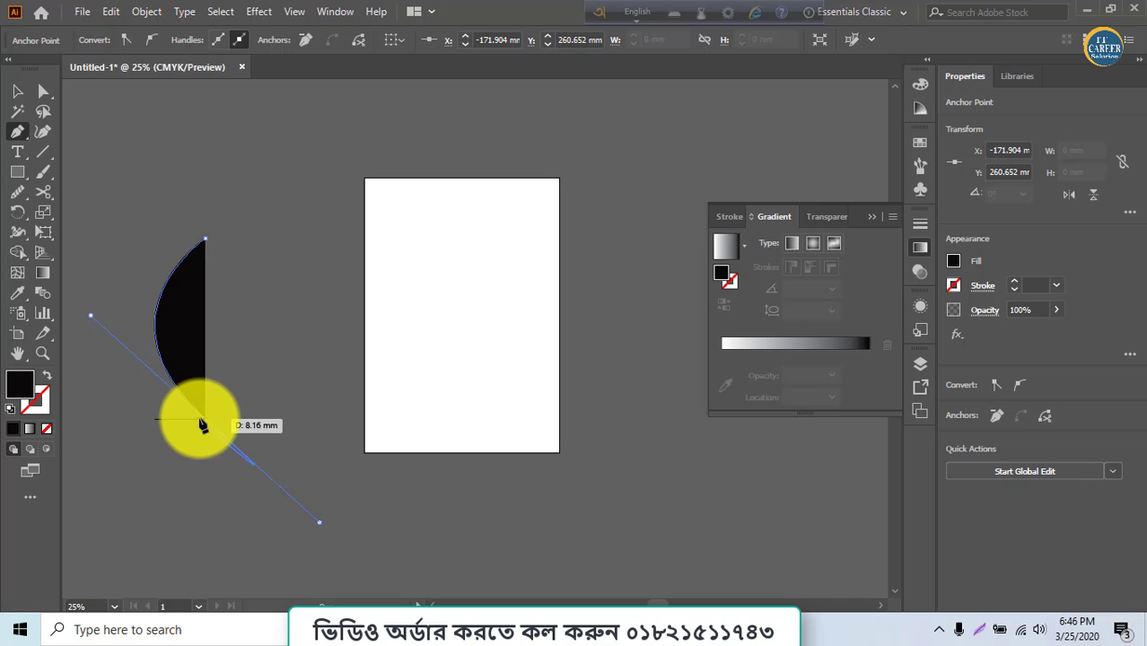
{"action": "left_click", "coordinate": [206, 419]}
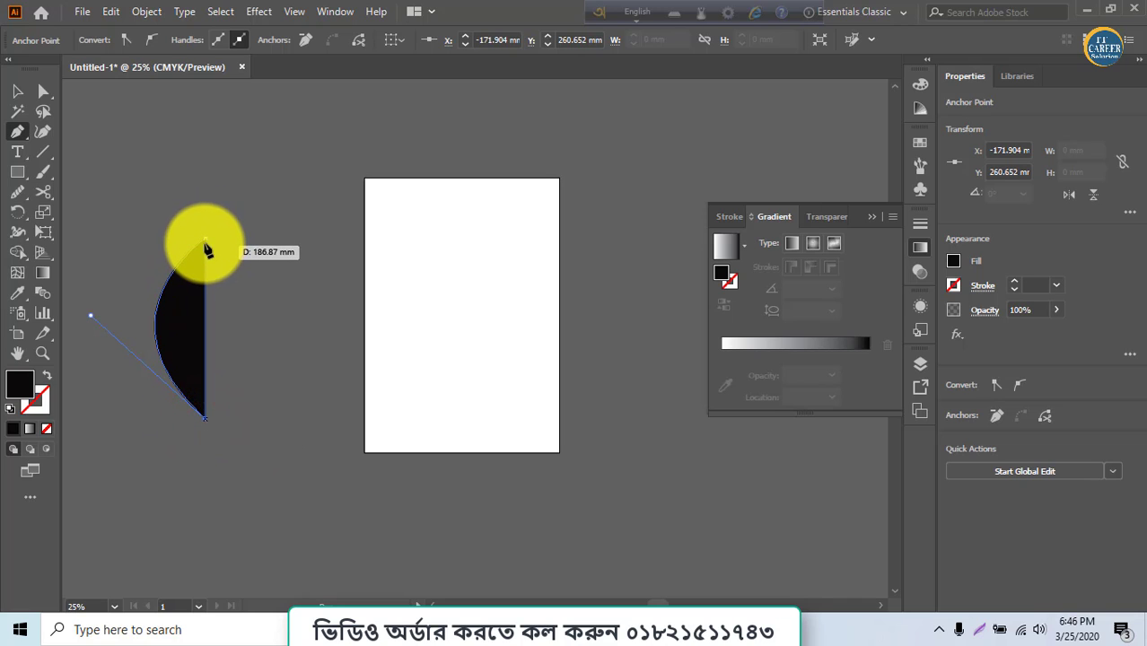
{"action": "left_click_drag", "start_coordinate": [205, 241], "coordinate": [101, 151]}
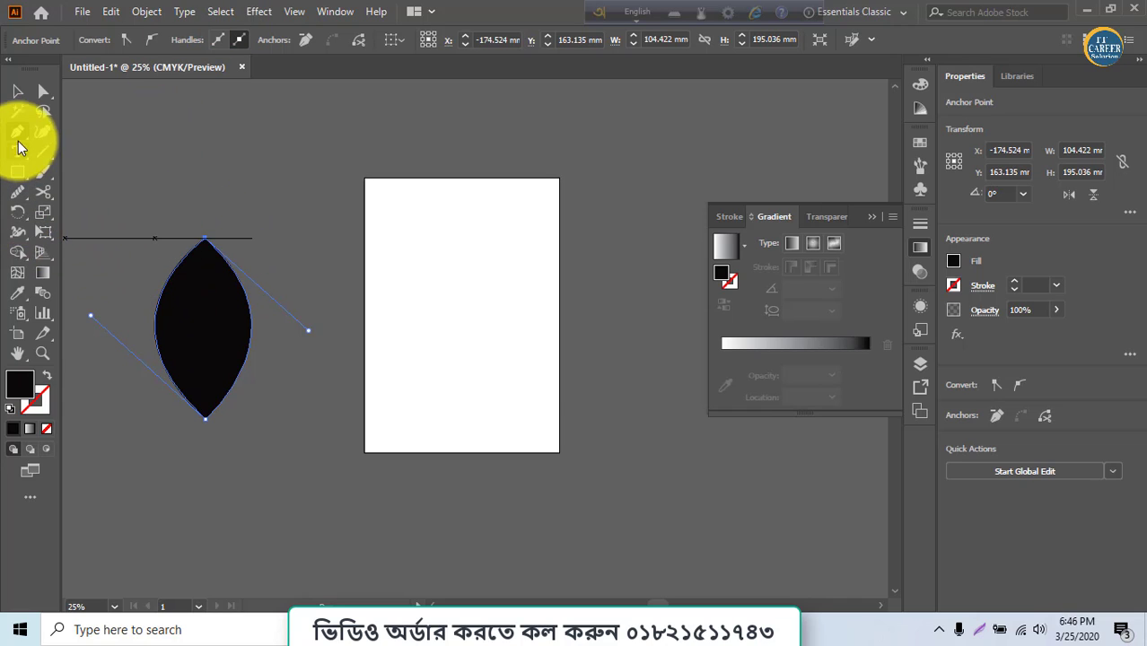
Draw a closed half-leaf on the artboard, about 29 mm wide and 142 mm tall, with a straight vertical edge and a curved side
{"action": "left_click_drag", "start_coordinate": [461, 277], "coordinate": [461, 241]}
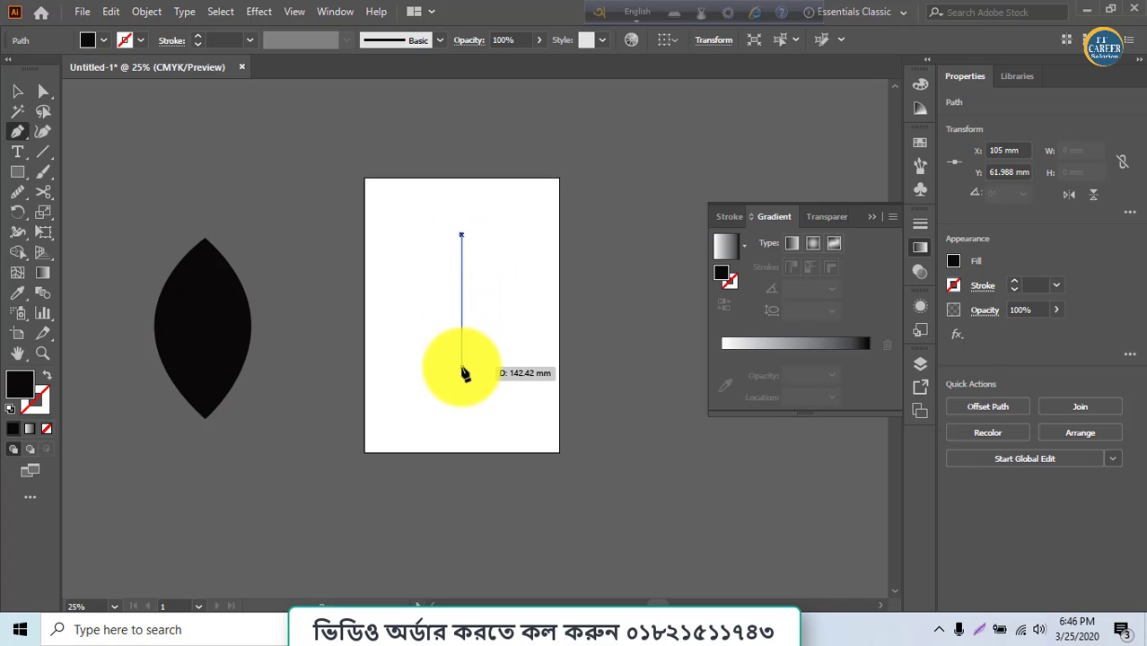
{"action": "left_click", "coordinate": [461, 366]}
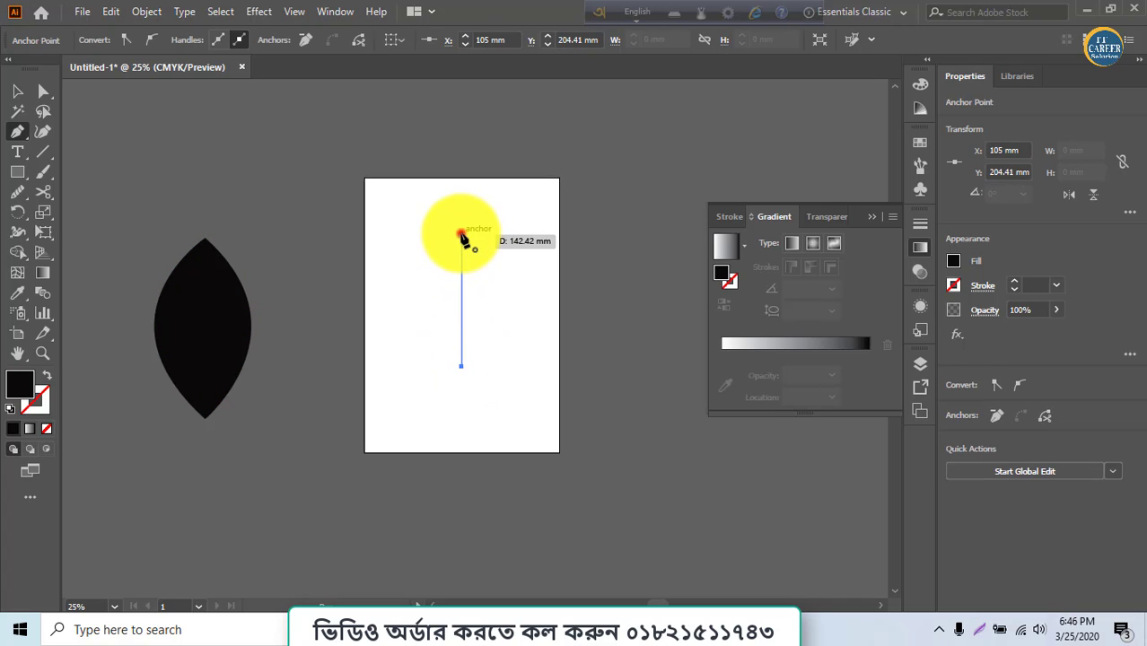
{"action": "left_click_drag", "start_coordinate": [462, 236], "coordinate": [528, 178]}
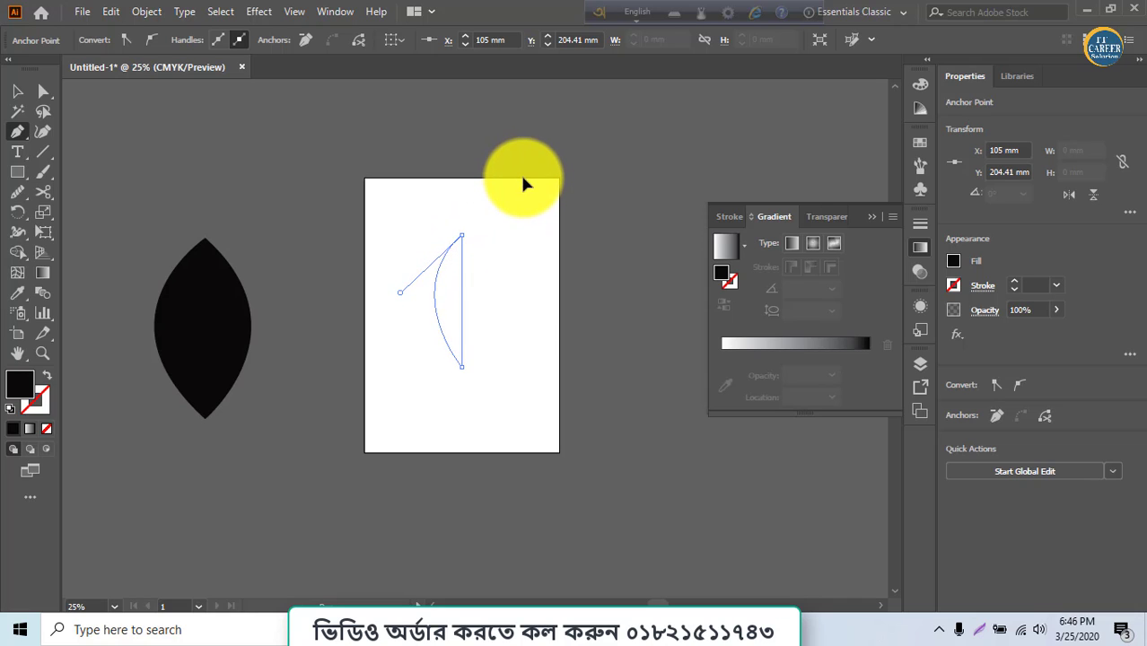
{"action": "left_click_drag", "start_coordinate": [525, 184], "coordinate": [525, 185]}
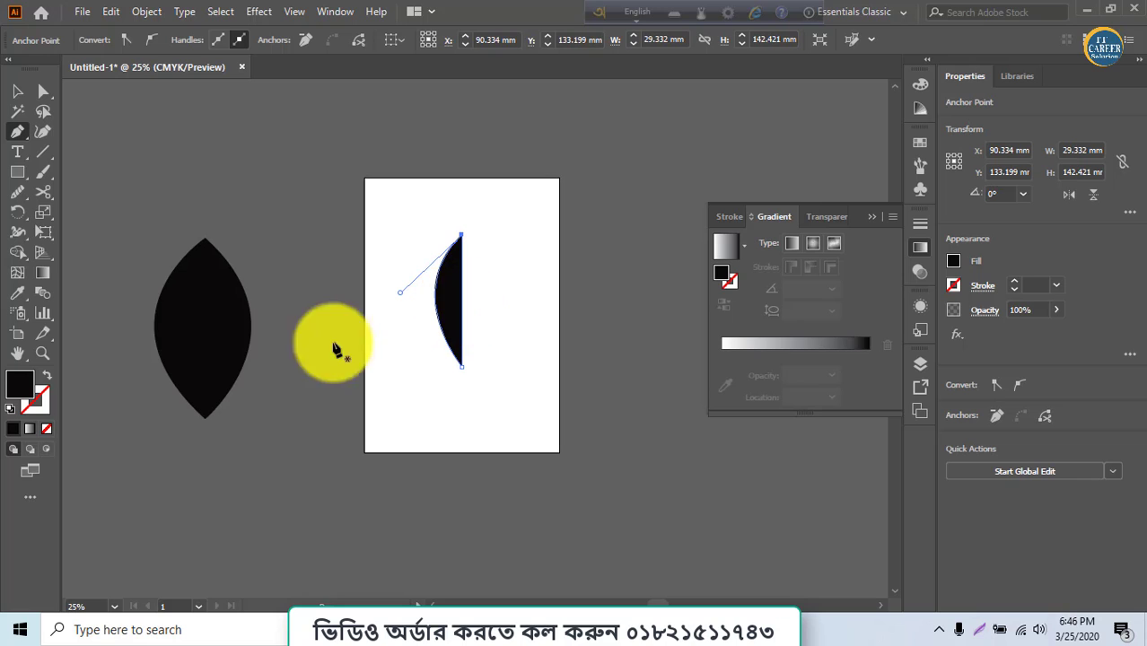
{"action": "left_click", "coordinate": [17, 91]}
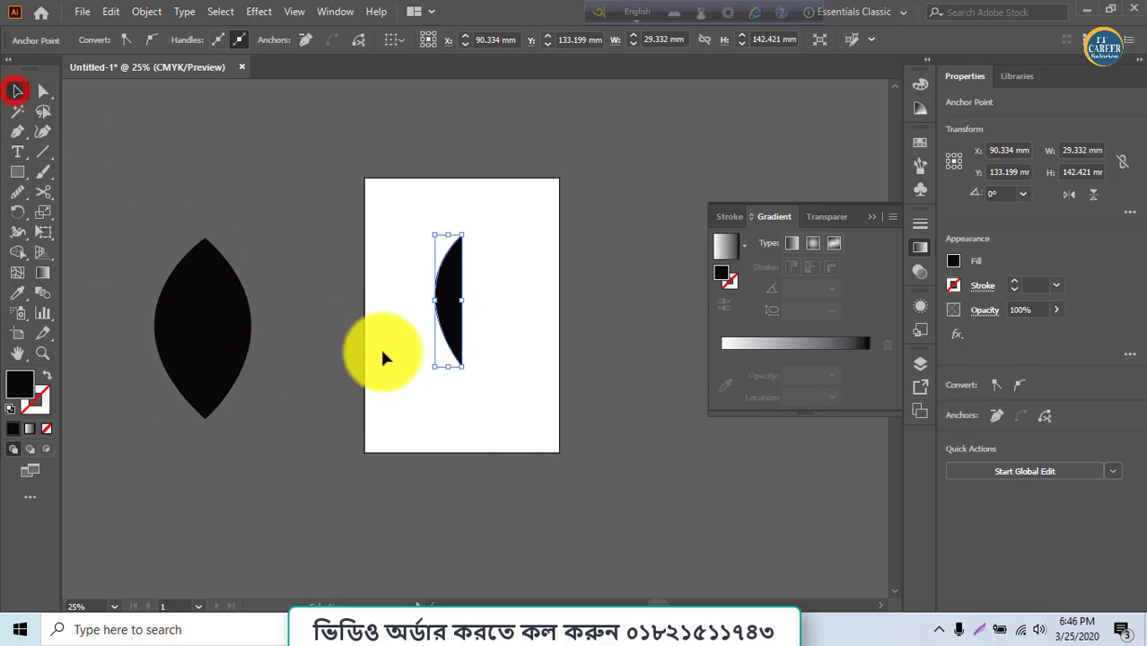
{"action": "left_click_drag", "start_coordinate": [384, 248], "coordinate": [464, 306]}
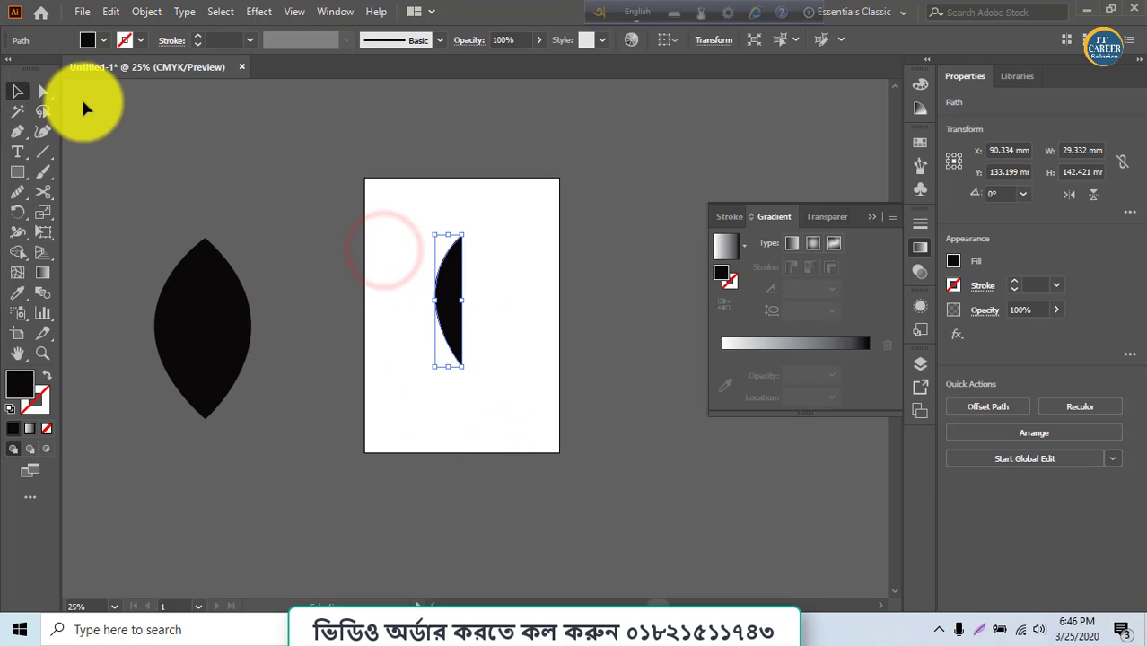
{"action": "left_click_drag", "start_coordinate": [15, 222], "coordinate": [57, 230]}
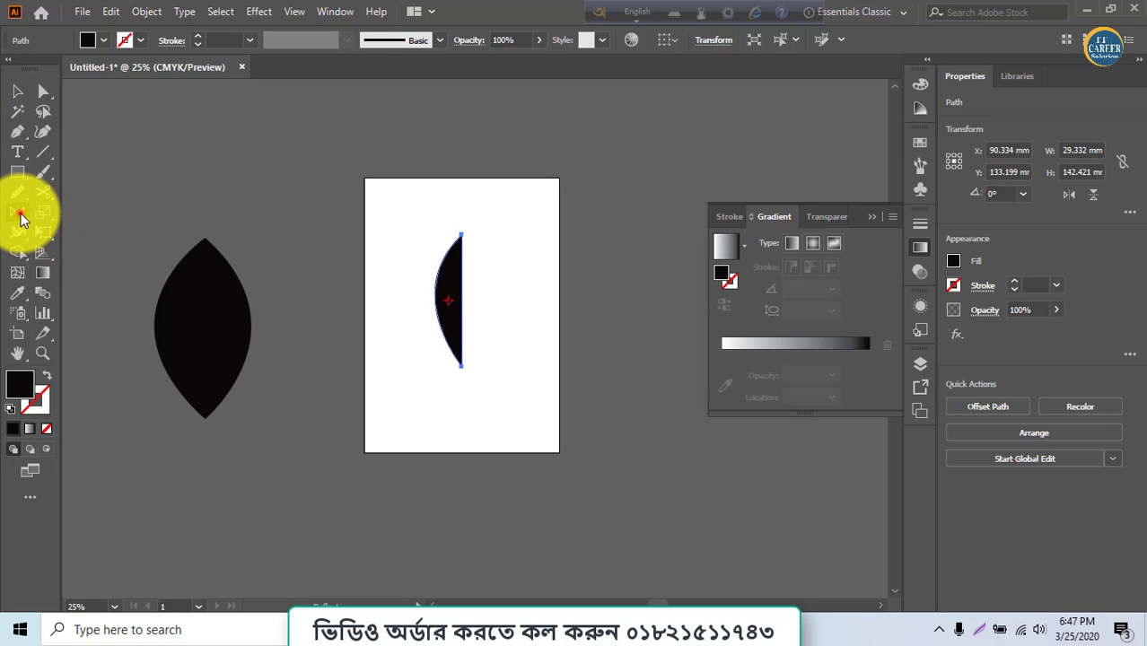
{"action": "double_click", "coordinate": [20, 216]}
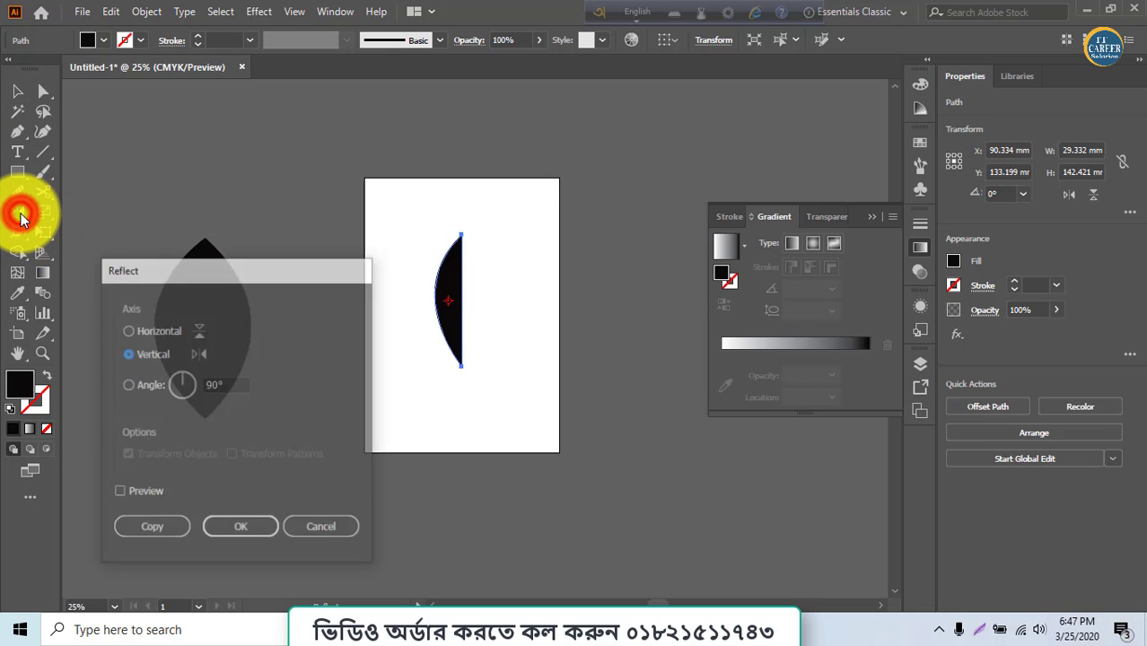
{"action": "left_click", "coordinate": [128, 493]}
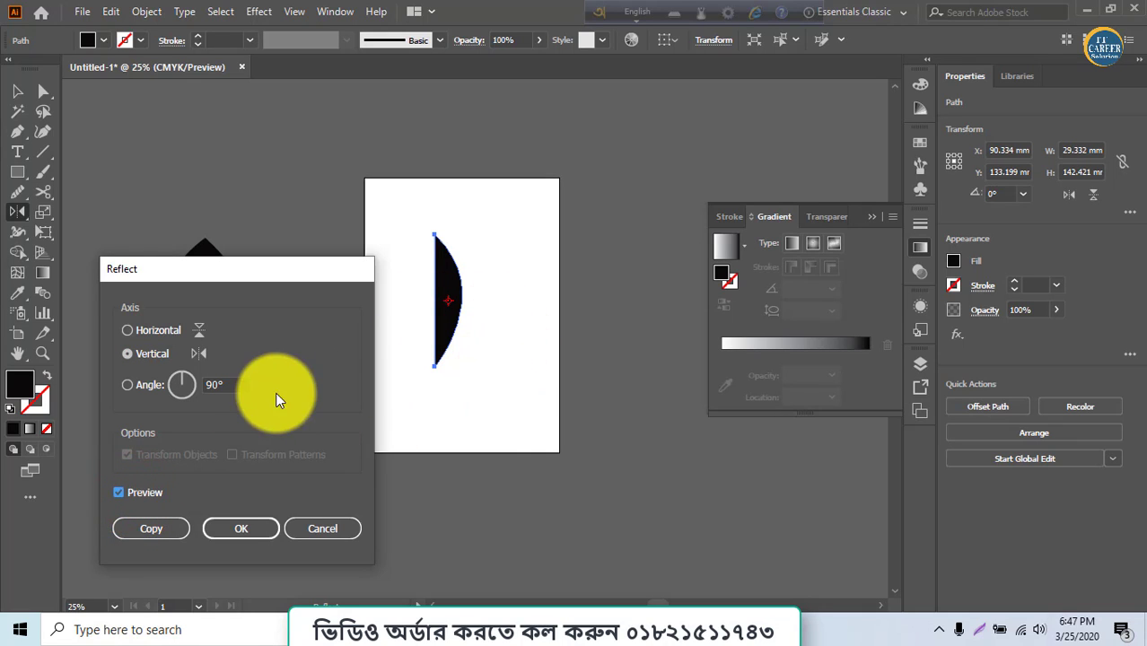
{"action": "left_click", "coordinate": [290, 528]}
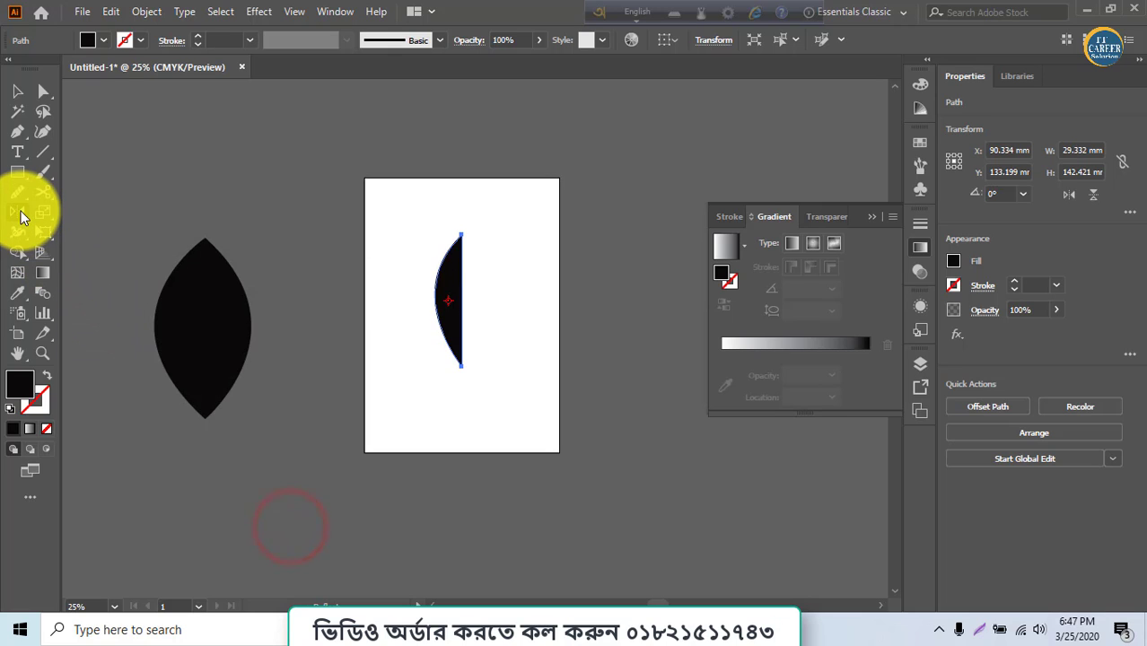
Compare the horizontal and vertical reflection of the half-leaf, and create a copy reflected about the vertical axis
{"action": "left_click_drag", "start_coordinate": [19, 211], "coordinate": [87, 233]}
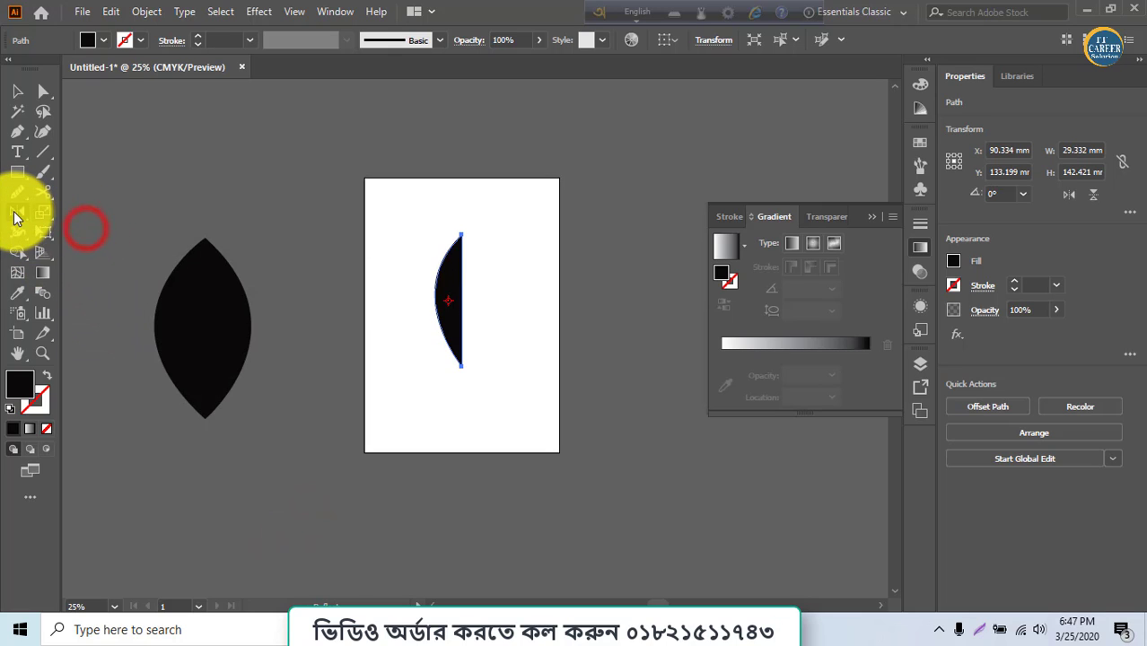
{"action": "double_click", "coordinate": [17, 212]}
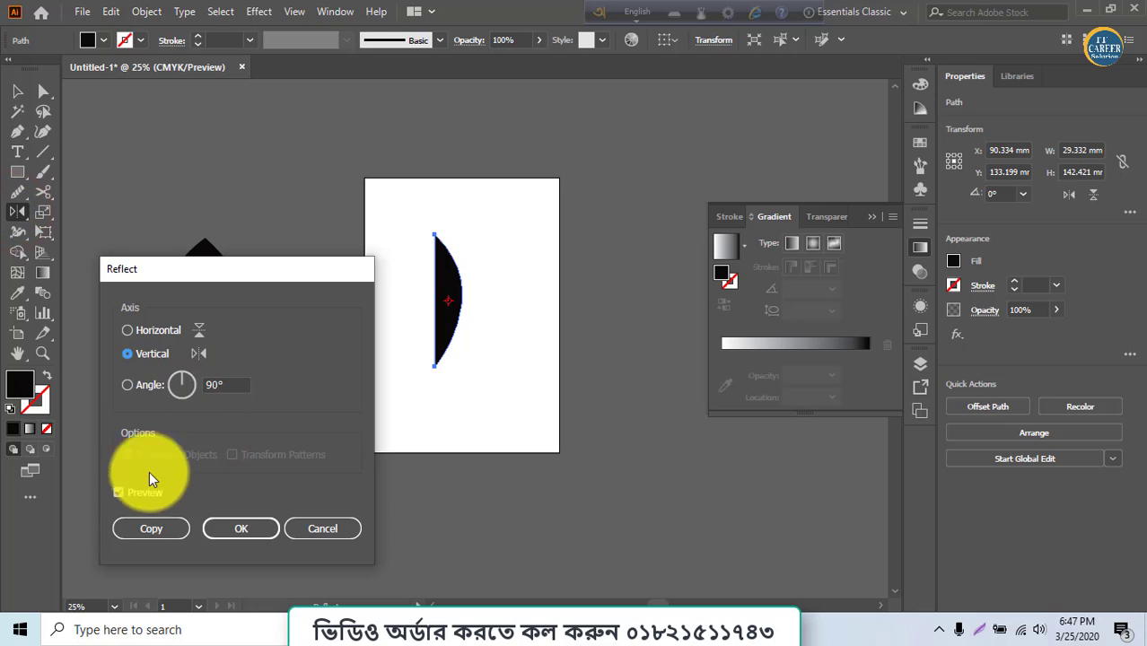
{"action": "left_click", "coordinate": [149, 330]}
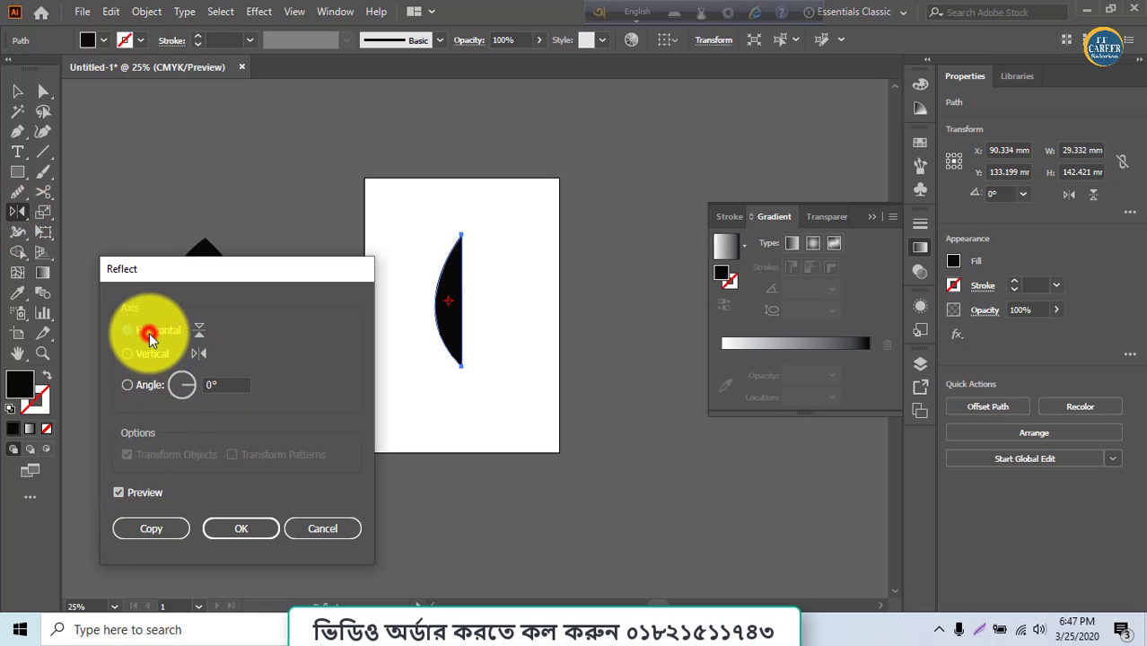
{"action": "left_click", "coordinate": [149, 353]}
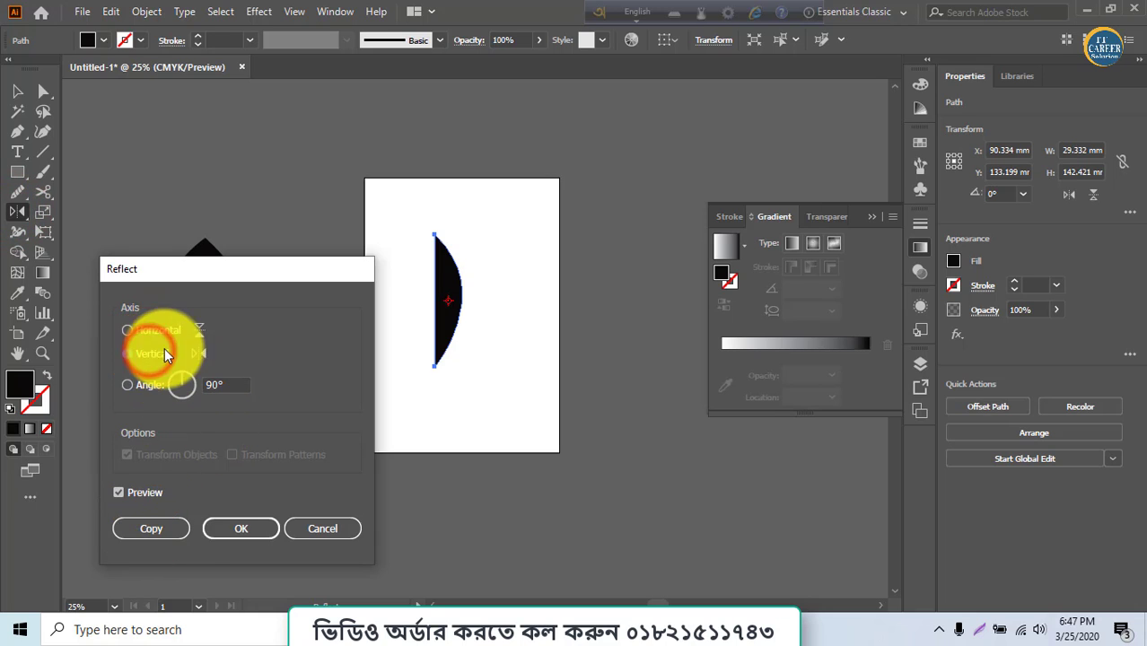
{"action": "left_click", "coordinate": [161, 535]}
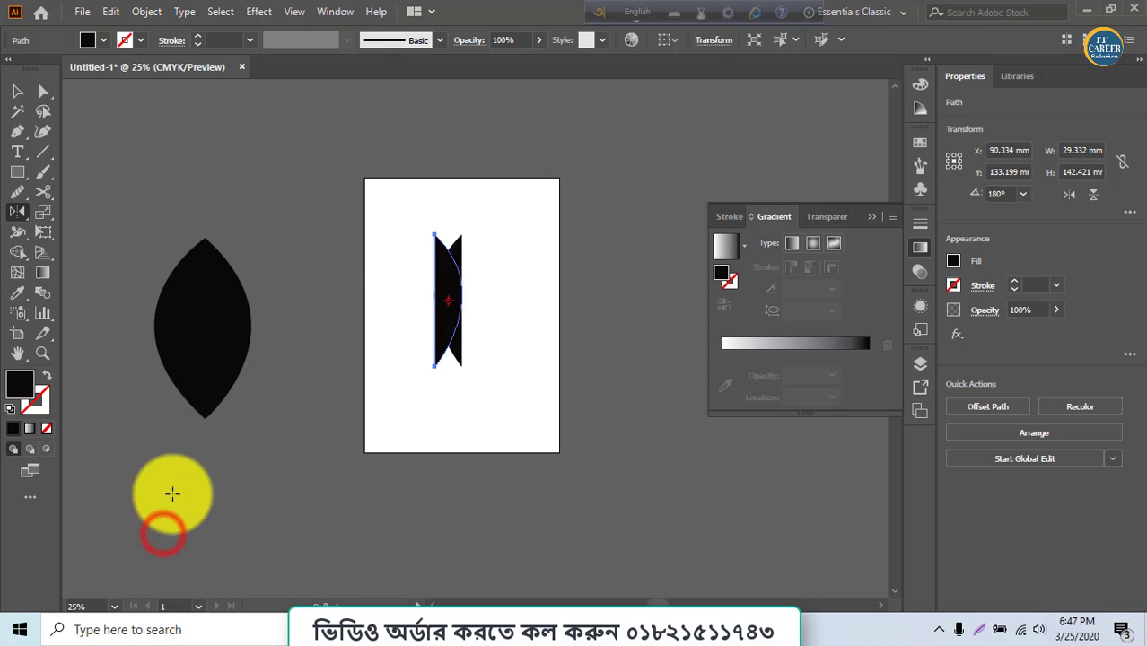
Move the reflected copy against the original's straight edge to complete the leaf, and check the two halves together
{"action": "left_click", "coordinate": [17, 91]}
{"action": "left_click", "coordinate": [310, 325]}
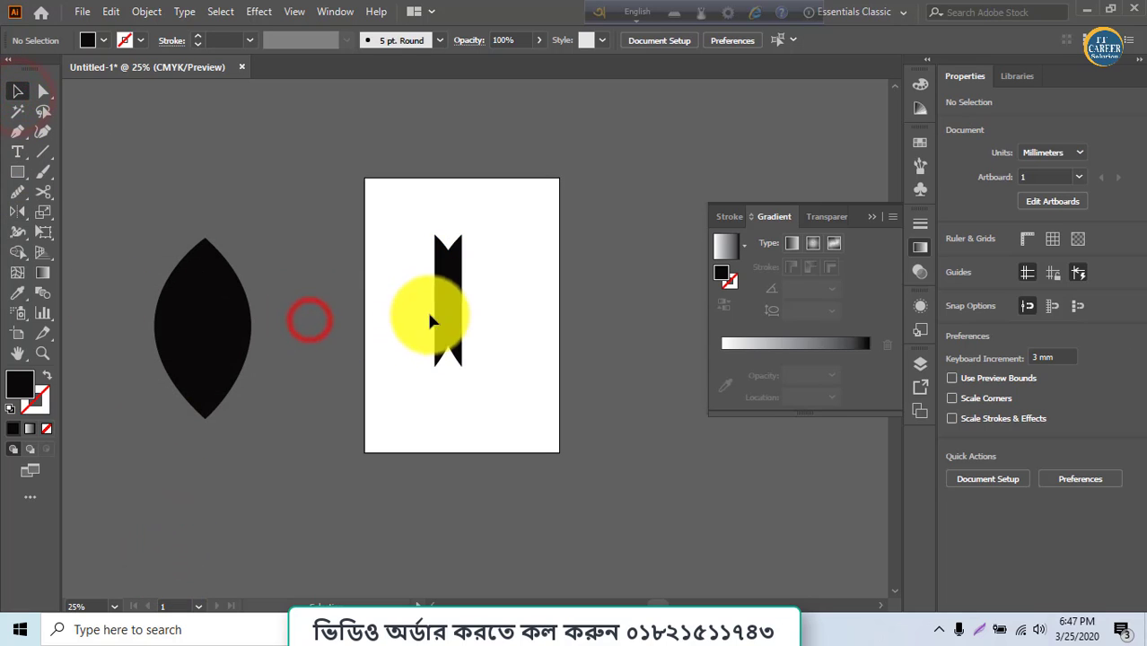
{"action": "left_click_drag", "start_coordinate": [441, 320], "coordinate": [466, 314]}
{"action": "left_click", "coordinate": [485, 443]}
{"action": "left_click_drag", "start_coordinate": [513, 410], "coordinate": [346, 239]}
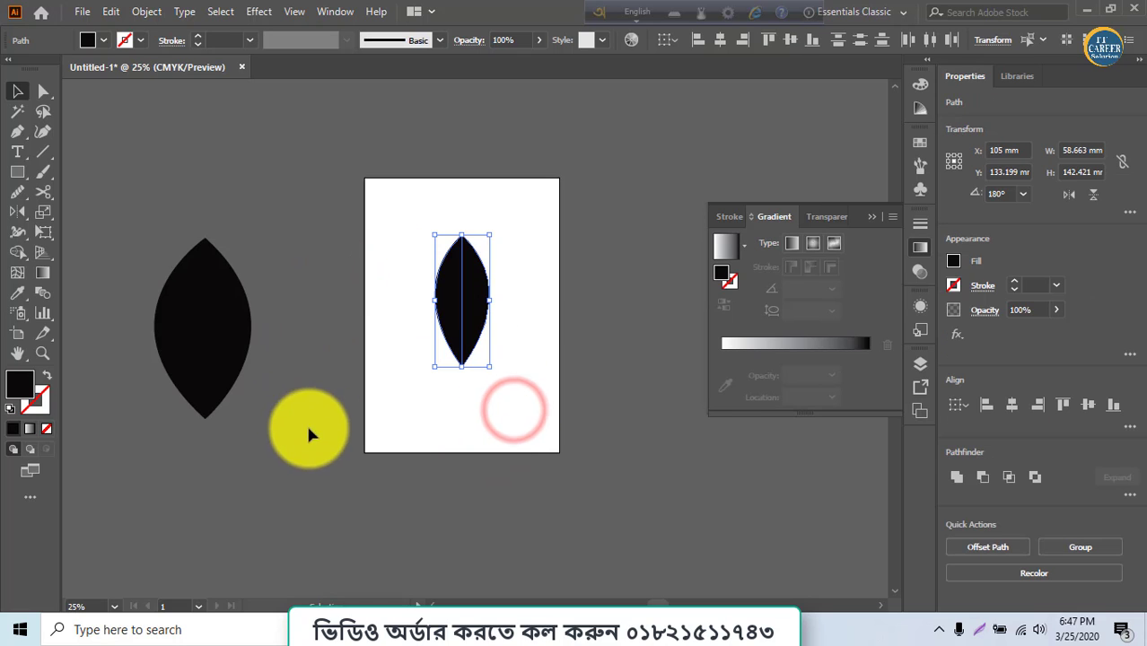
{"action": "left_click", "coordinate": [410, 411]}
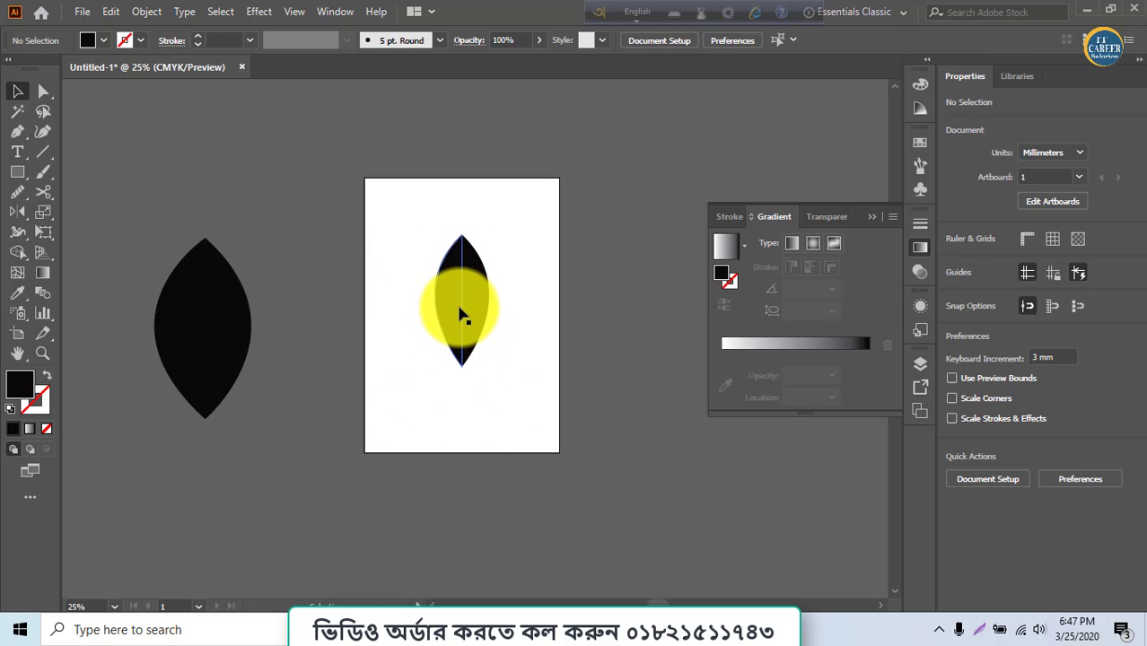
Move the leaf's left half off the artboard and reflect it about the vertical axis twice
{"action": "left_click_drag", "start_coordinate": [460, 315], "coordinate": [343, 366]}
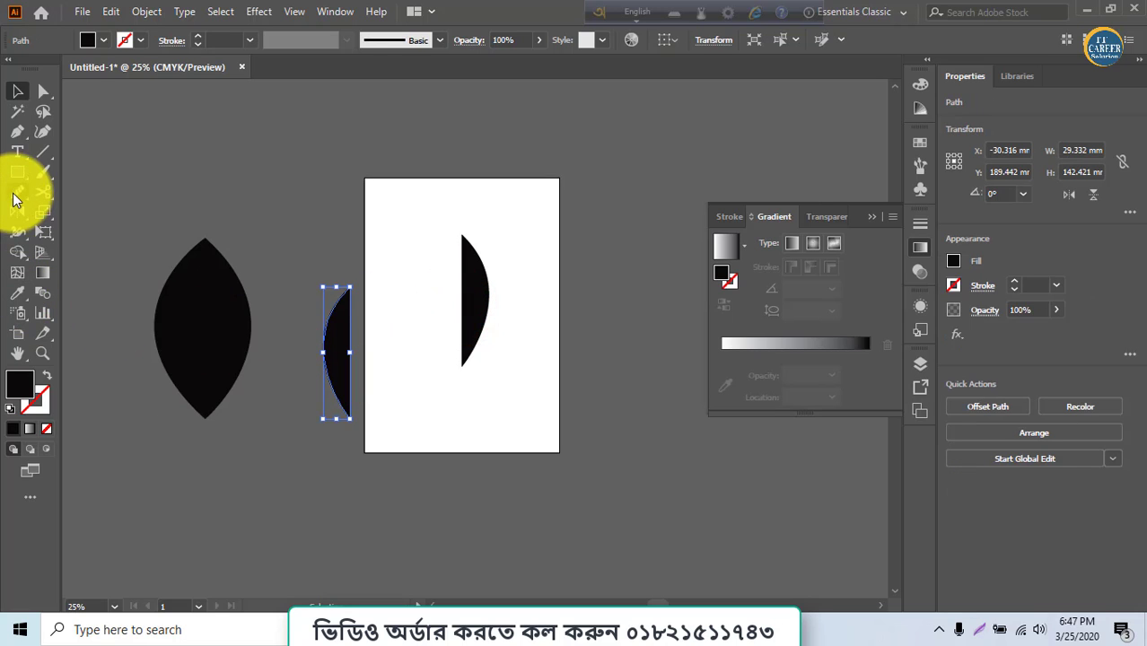
{"action": "double_click", "coordinate": [15, 213]}
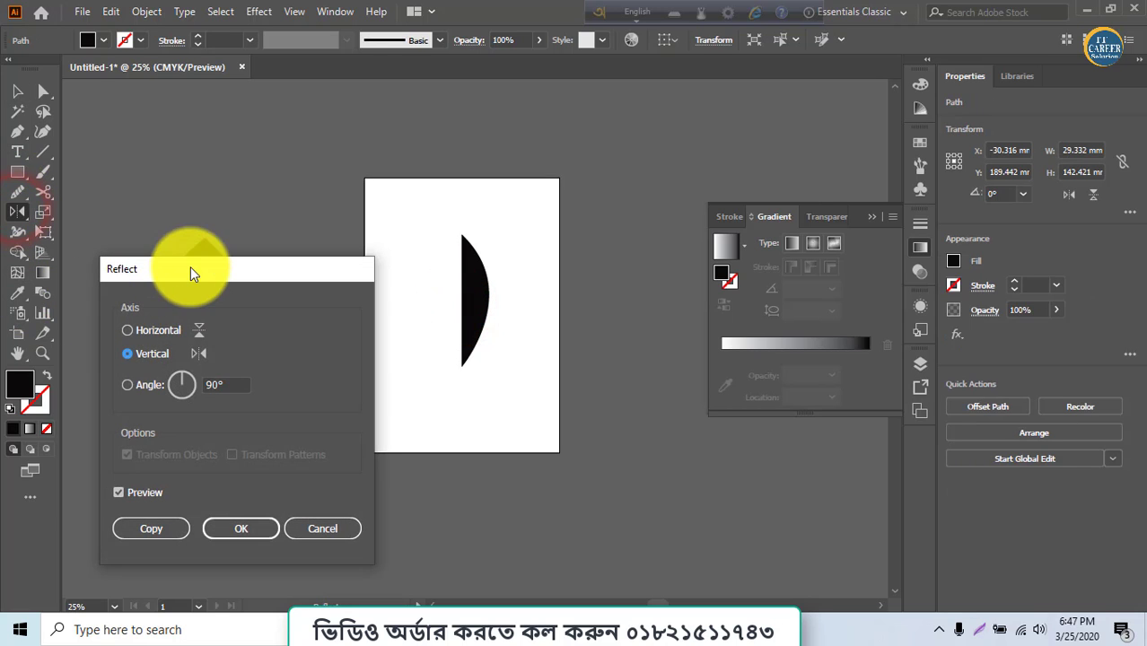
{"action": "left_click_drag", "start_coordinate": [189, 266], "coordinate": [584, 192]}
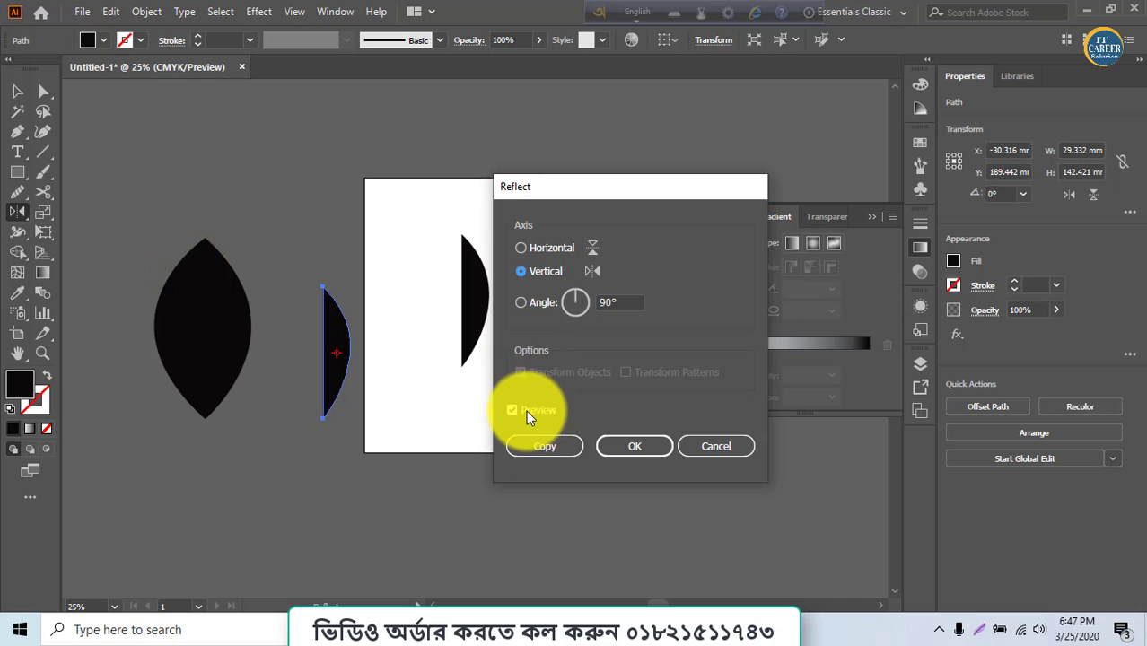
{"action": "left_click", "coordinate": [614, 446]}
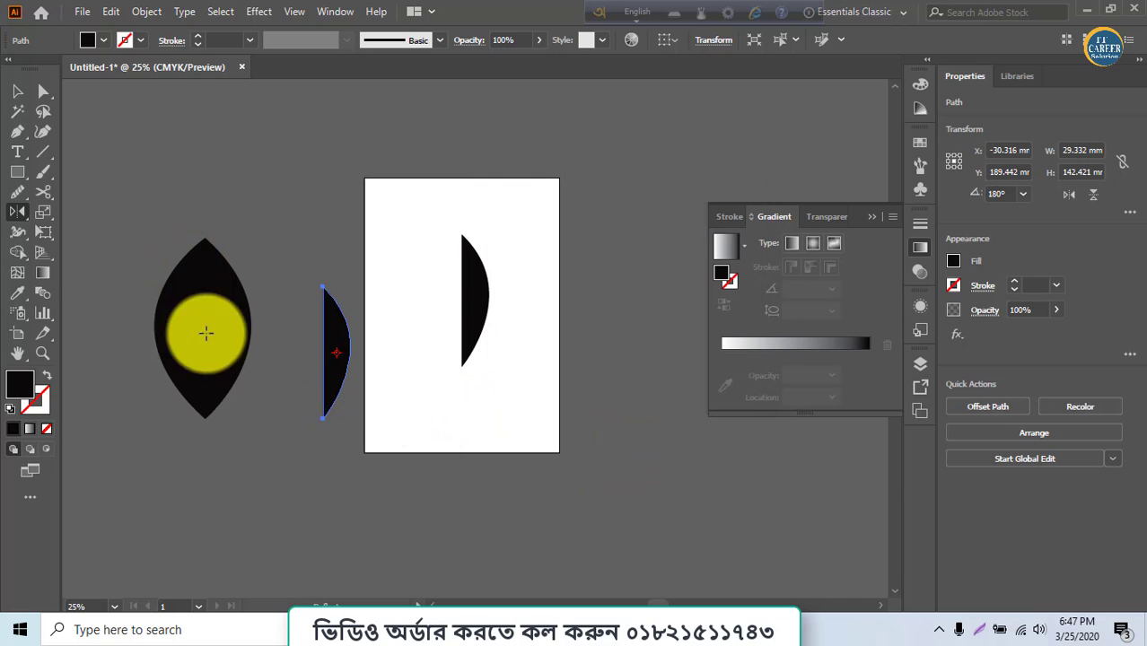
{"action": "double_click", "coordinate": [18, 213]}
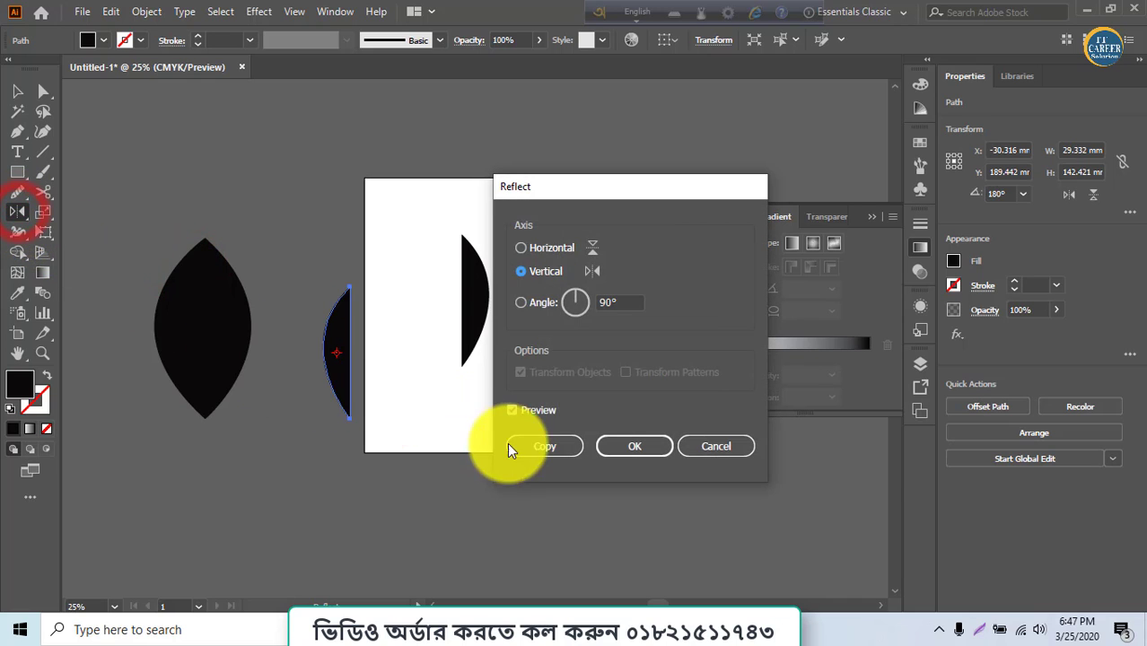
{"action": "left_click", "coordinate": [631, 447]}
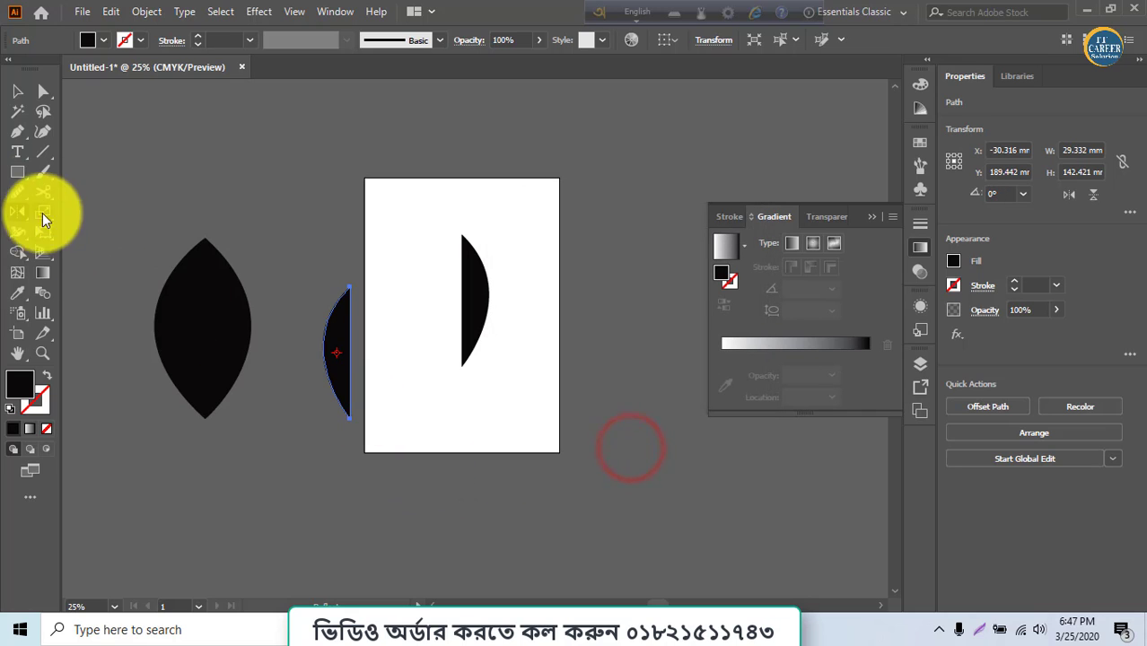
Preview the horizontal and vertical reflections of the half-leaf beside the artboard, and try a reflection angle of 180°
{"action": "double_click", "coordinate": [14, 214]}
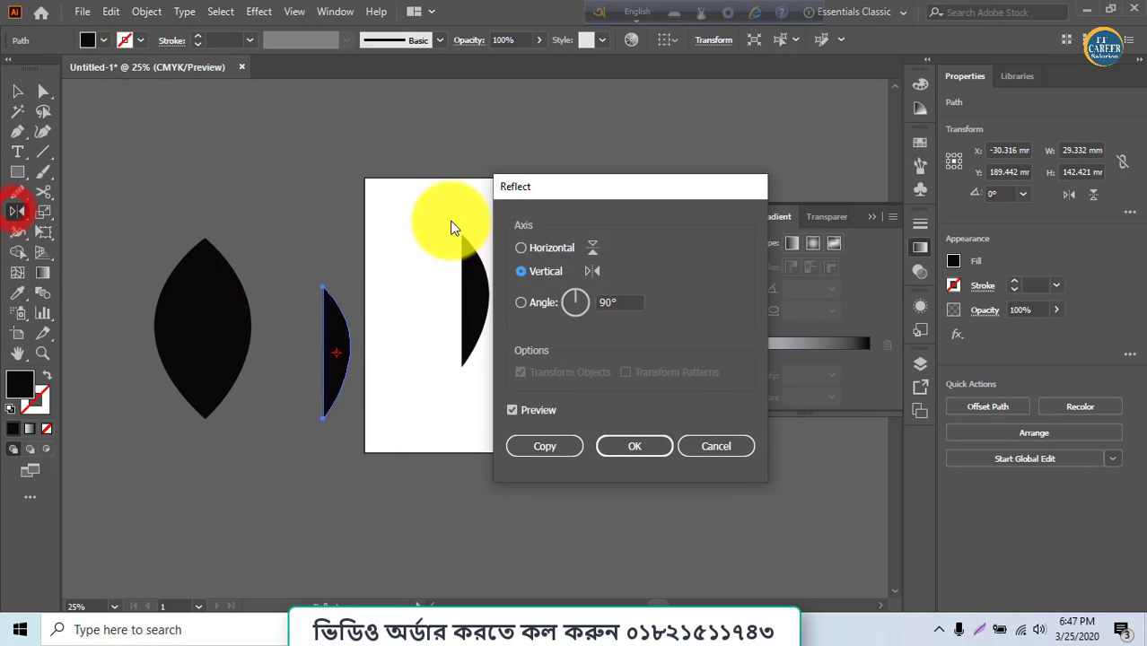
{"action": "left_click", "coordinate": [530, 247]}
{"action": "left_click", "coordinate": [537, 271]}
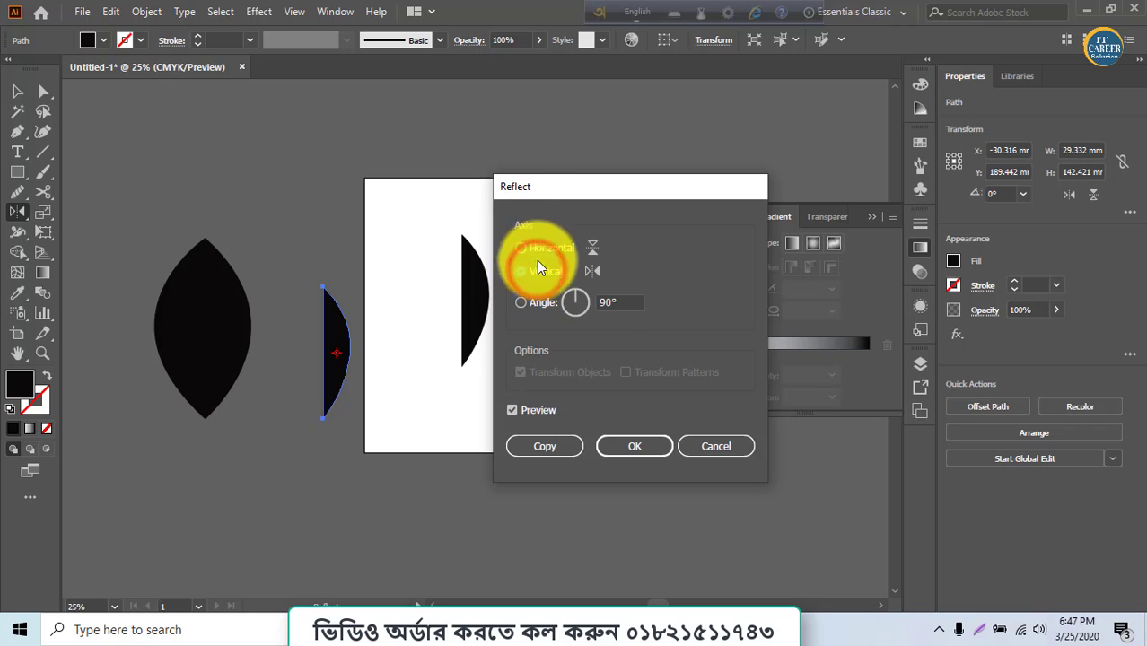
{"action": "left_click", "coordinate": [611, 303]}
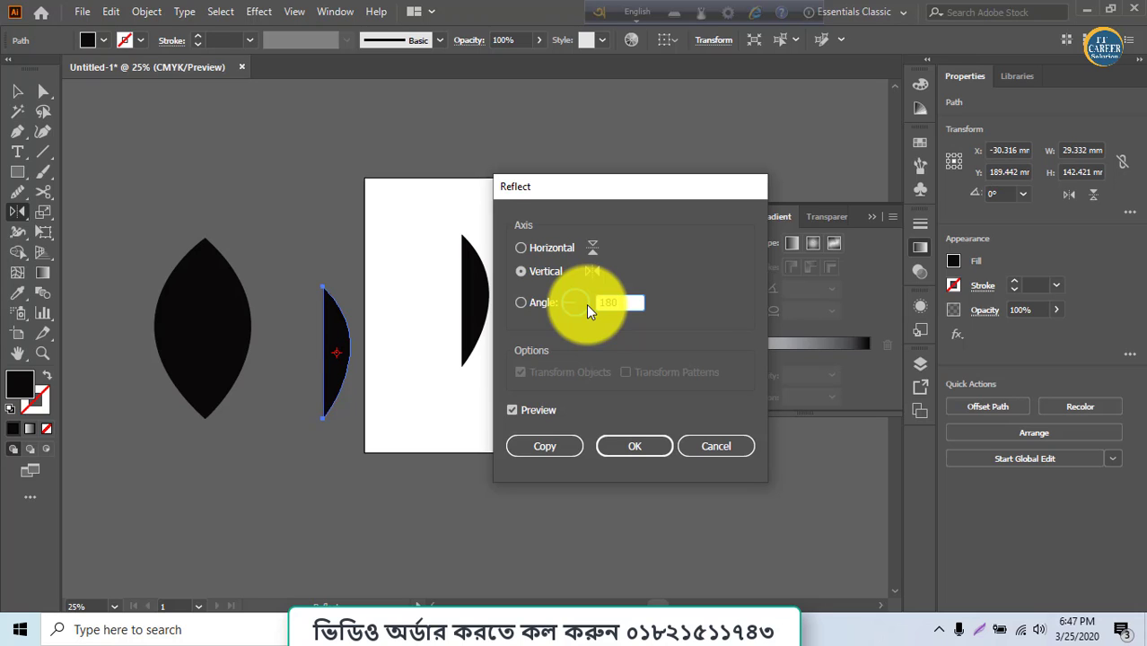
{"action": "key", "text": "Tab"}
Set the reflection angle to 277° and create a reflected copy of the half-leaf
{"action": "left_click", "coordinate": [621, 302]}
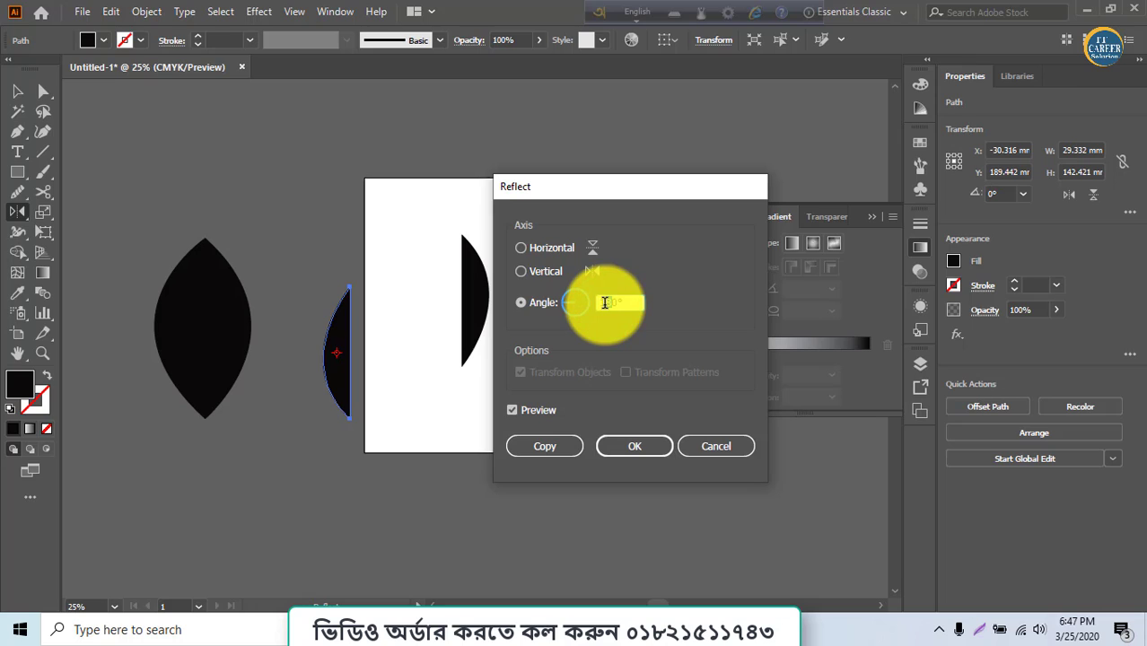
{"action": "key", "text": "Tab"}
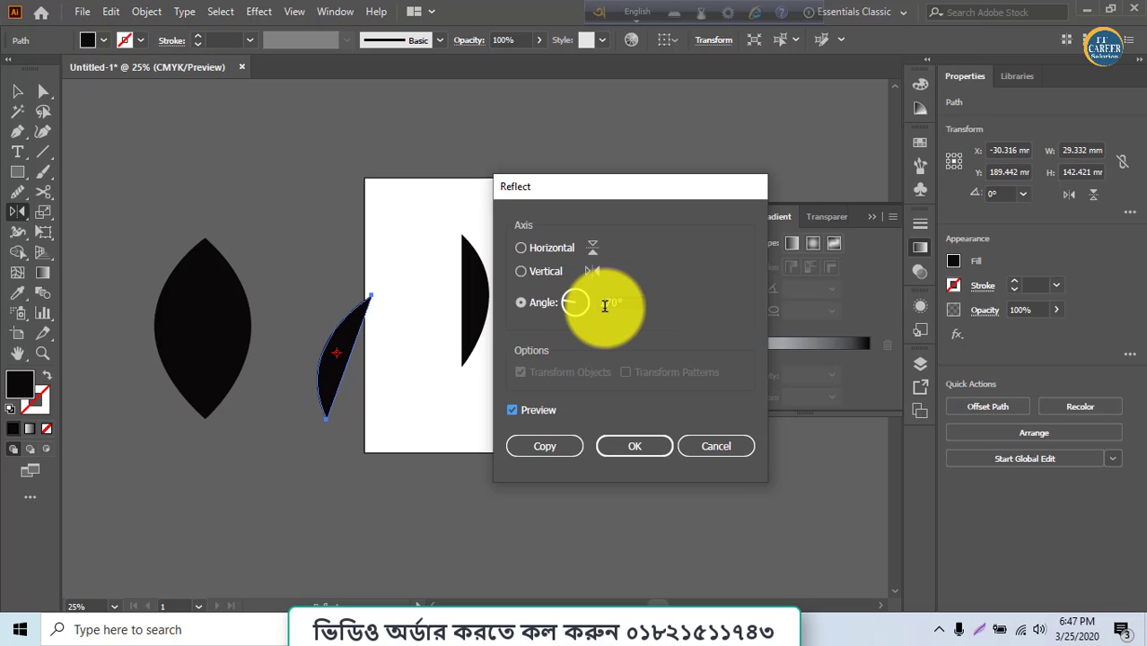
{"action": "key", "text": "Up"}
{"action": "key", "text": "Up"}
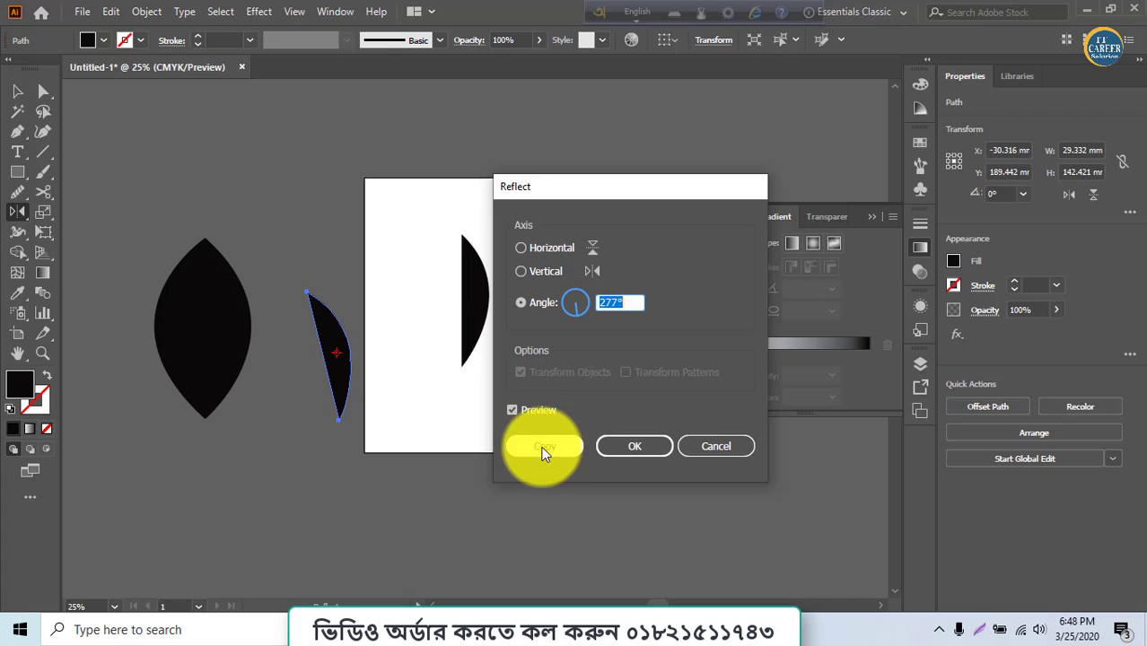
{"action": "left_click", "coordinate": [538, 448]}
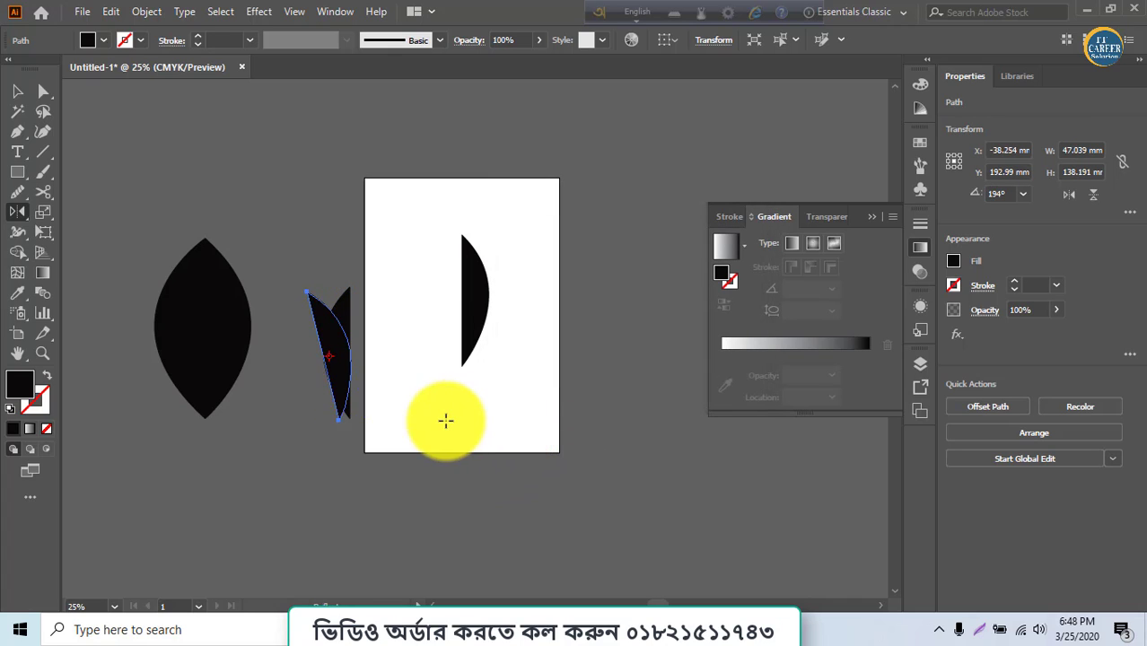
Move the large full leaf from beside the artboard onto the artboard's upper-left area
{"action": "left_click", "coordinate": [20, 92]}
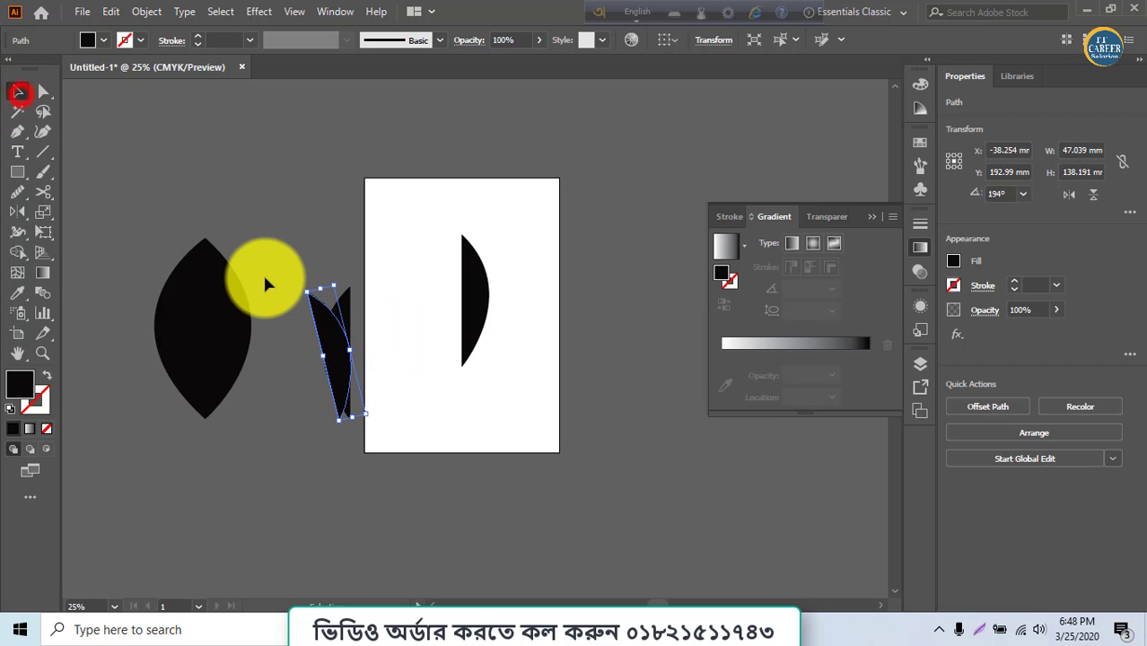
{"action": "left_click_drag", "start_coordinate": [458, 363], "coordinate": [490, 390]}
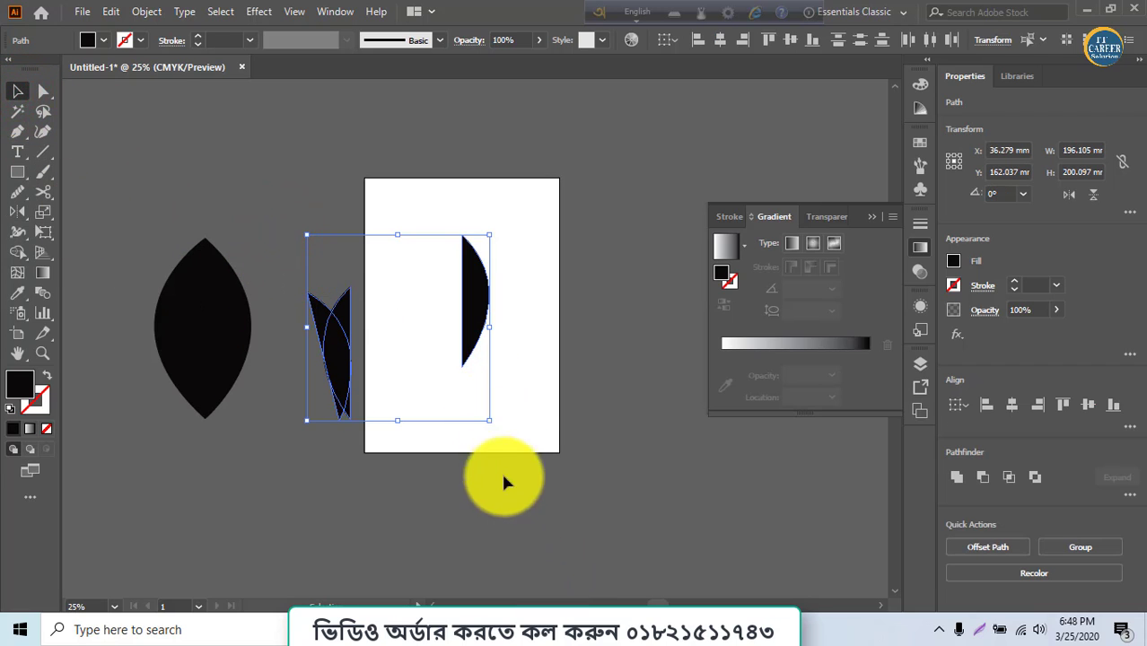
{"action": "left_click", "coordinate": [511, 433]}
{"action": "left_click", "coordinate": [169, 286]}
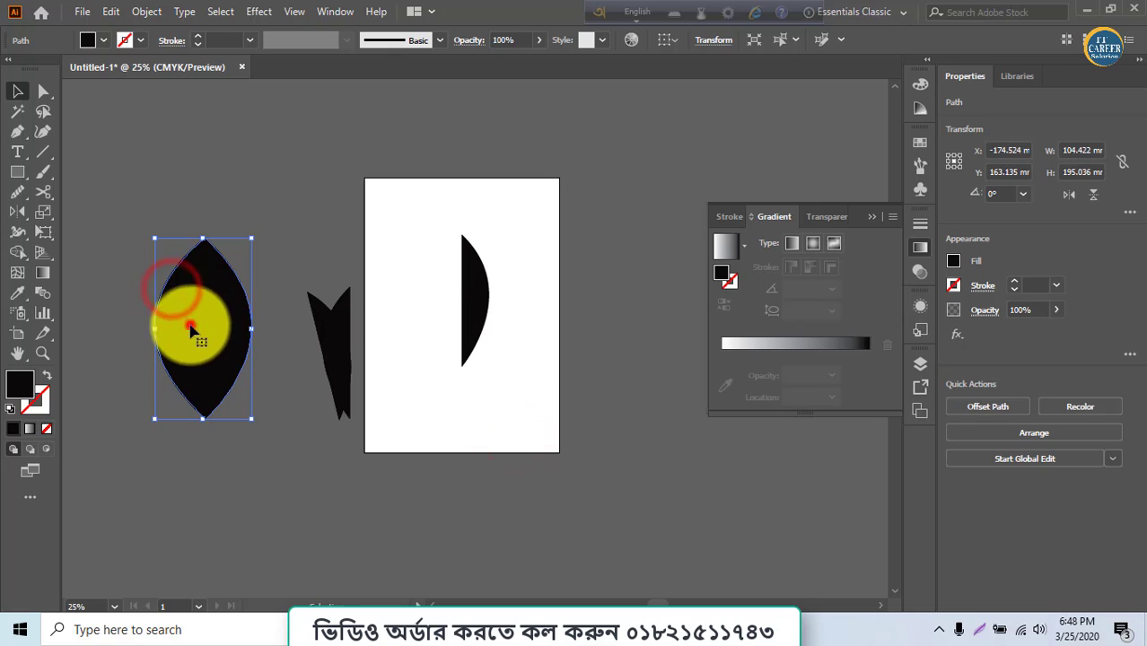
{"action": "left_click_drag", "start_coordinate": [189, 325], "coordinate": [387, 267]}
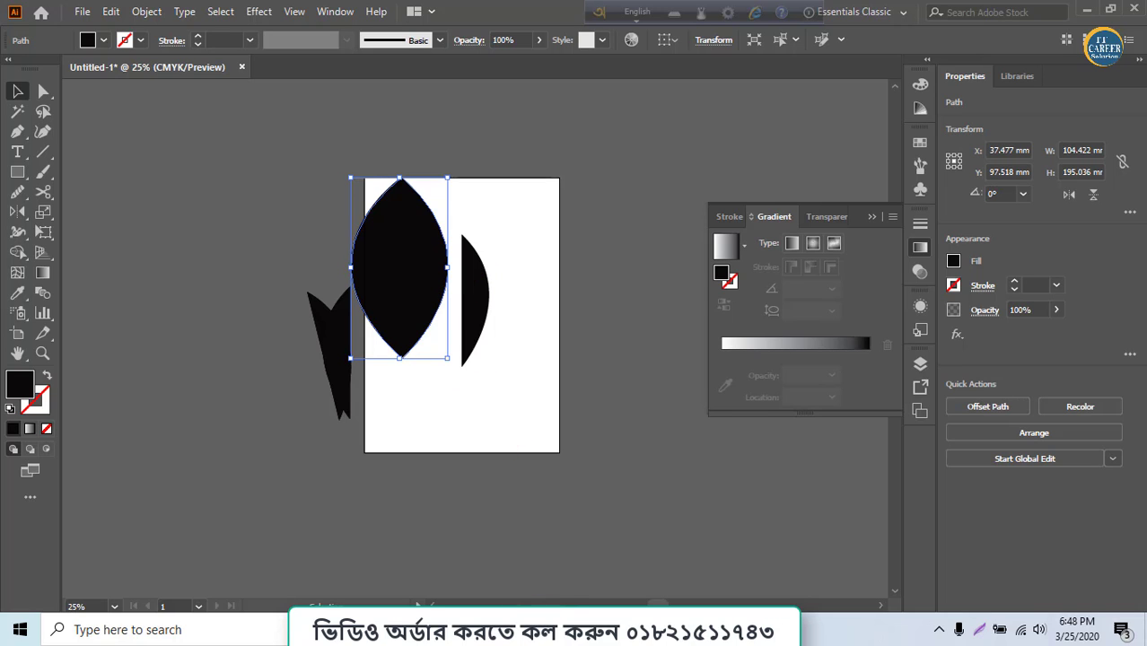
Switch to the Chrome browser and search Google Images for "cartoon" in a new tab
{"action": "left_click", "coordinate": [515, 633]}
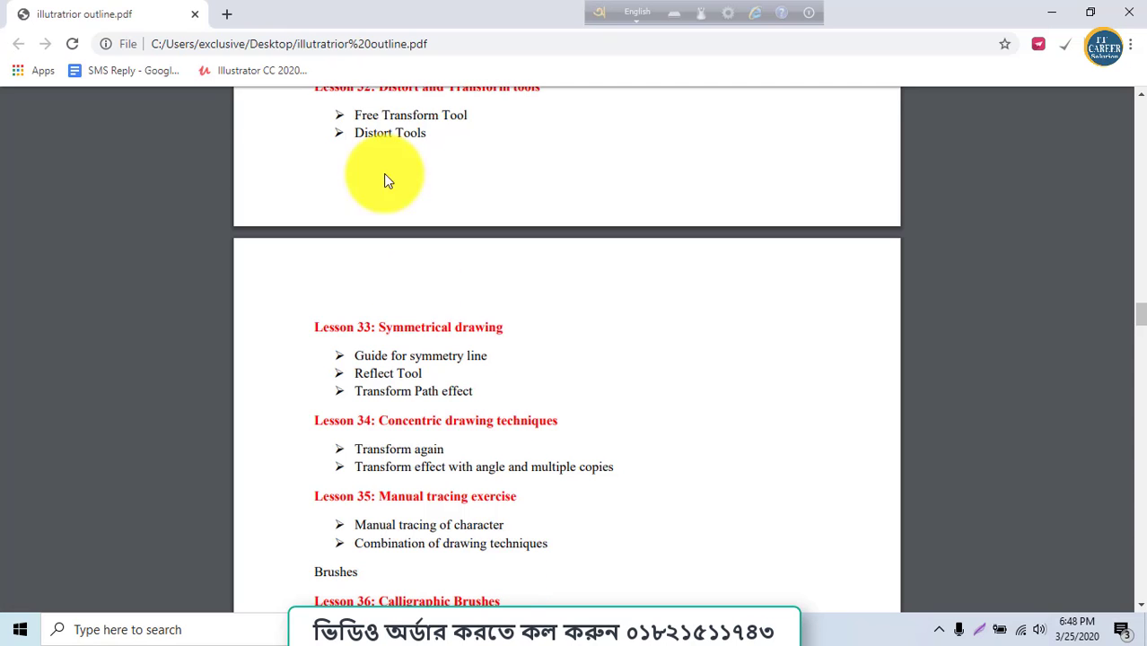
{"action": "left_click", "coordinate": [220, 14]}
{"action": "type", "text": "curt"}
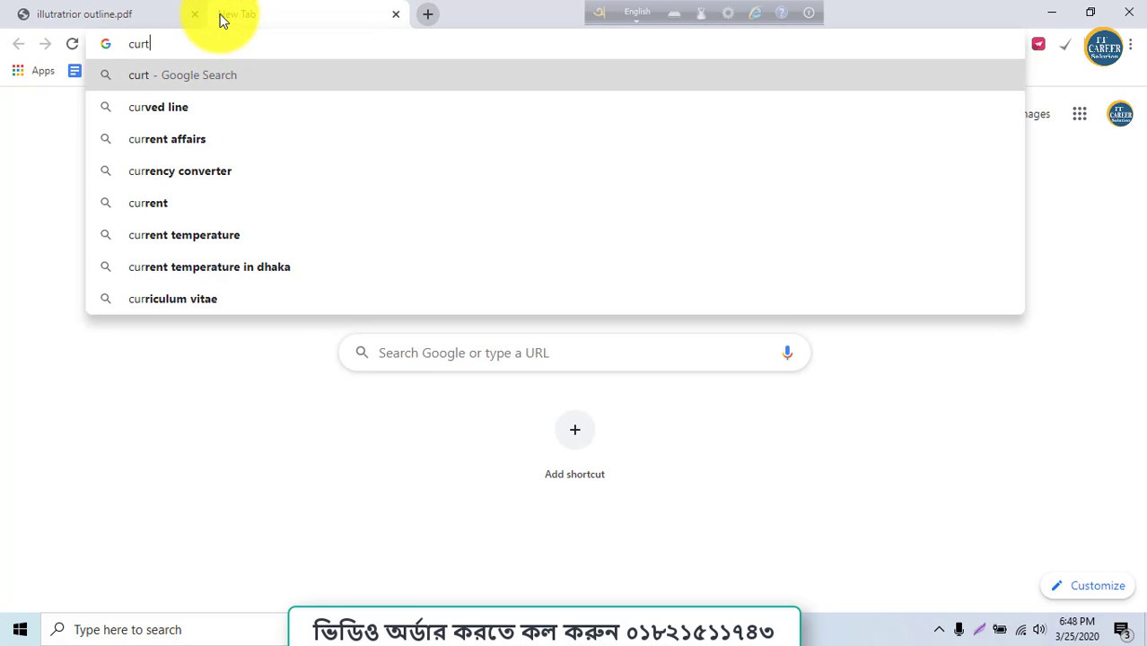
{"action": "type", "text": "tom"}
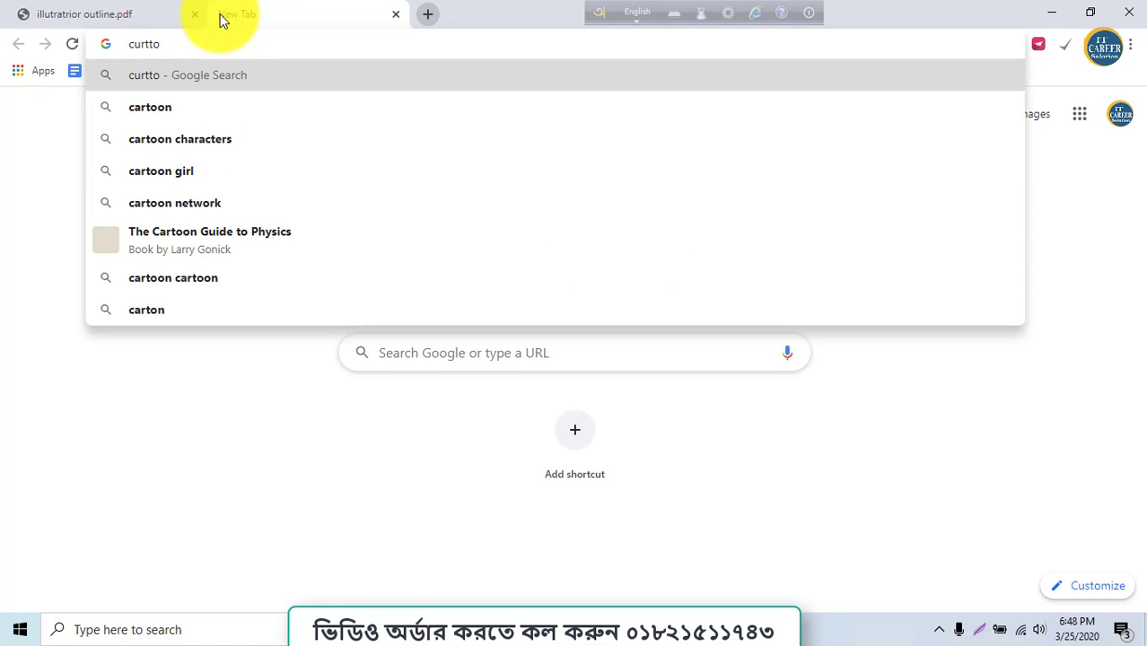
{"action": "key", "text": "Down"}
{"action": "key", "text": "Return"}
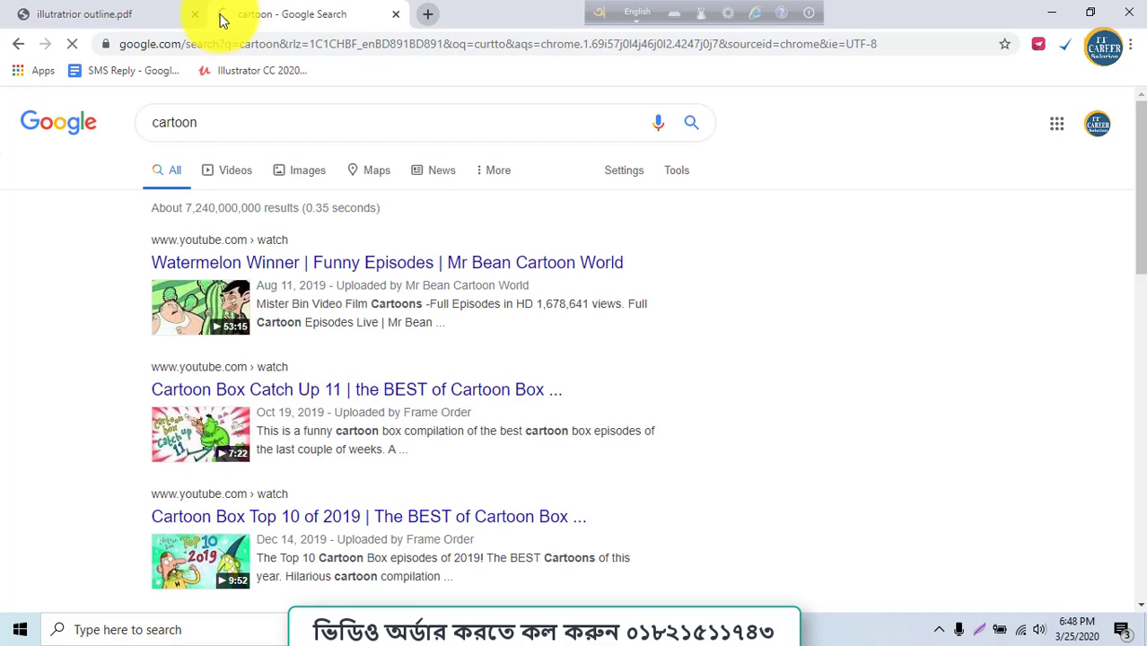
{"action": "left_click", "coordinate": [299, 176]}
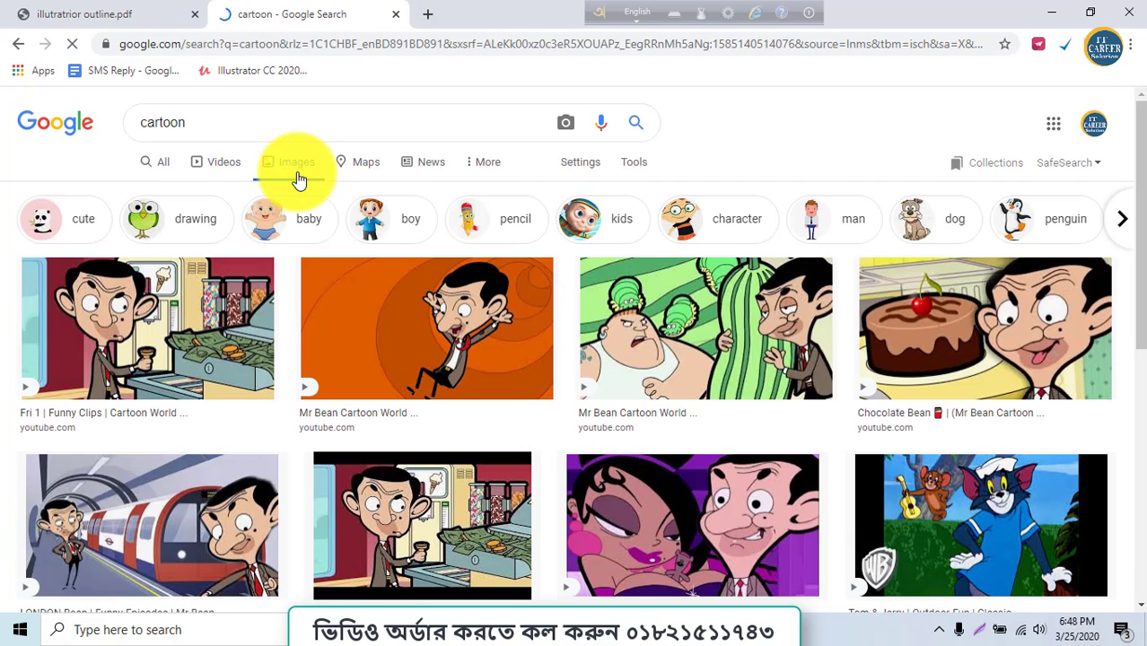
{"action": "scroll", "coordinate": [346, 390], "scroll_direction": "down", "scroll_amount": 4}
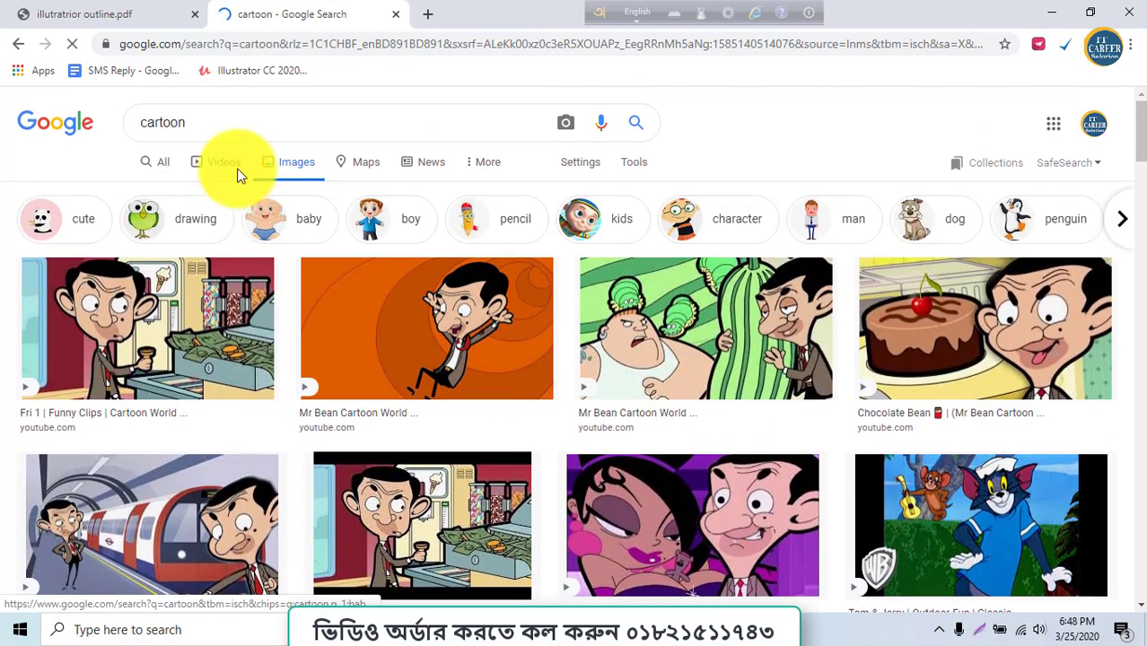
Refine the image search to "logo cartoon" and browse the results for a symmetrical character
{"action": "left_click", "coordinate": [142, 121]}
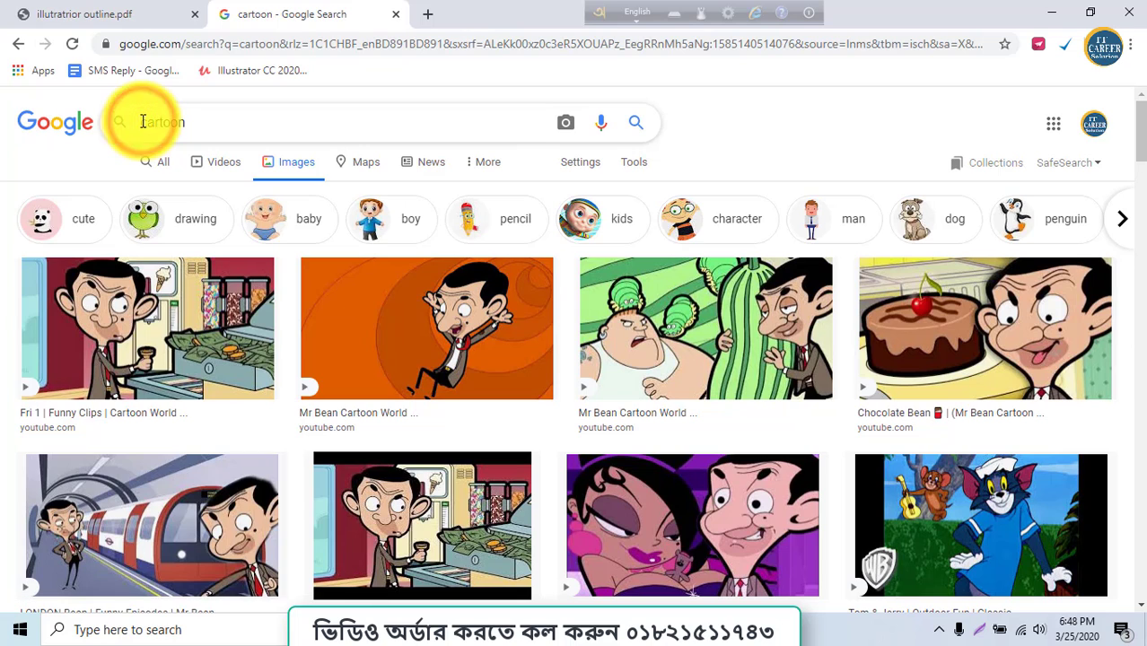
{"action": "type", "text": "l go"}
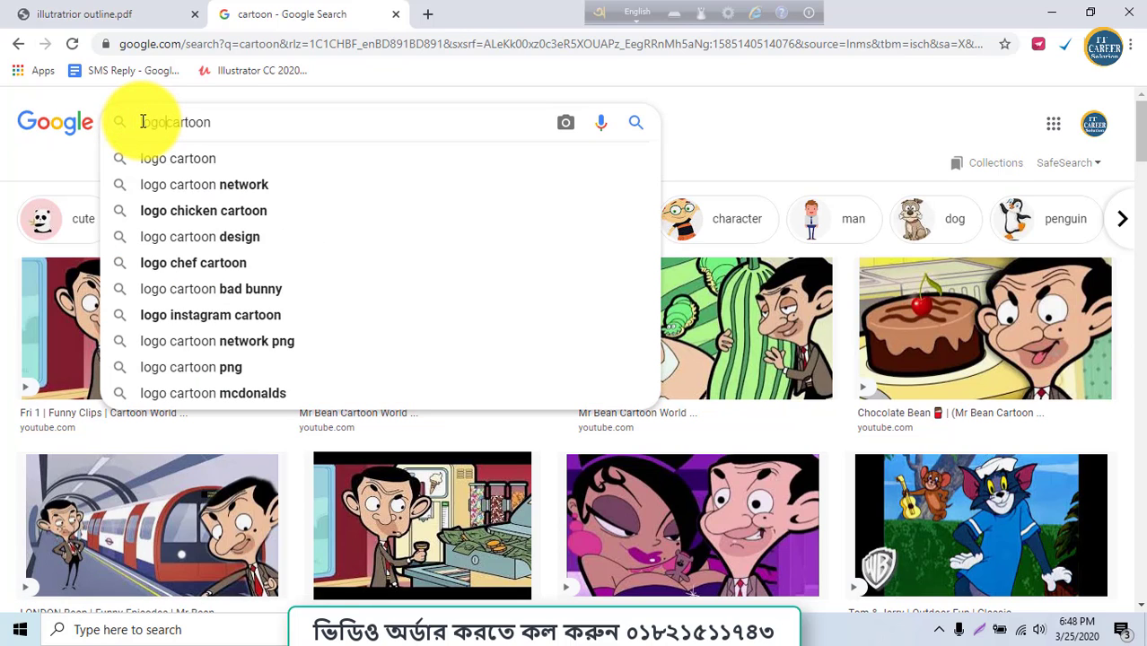
{"action": "key", "text": "Return"}
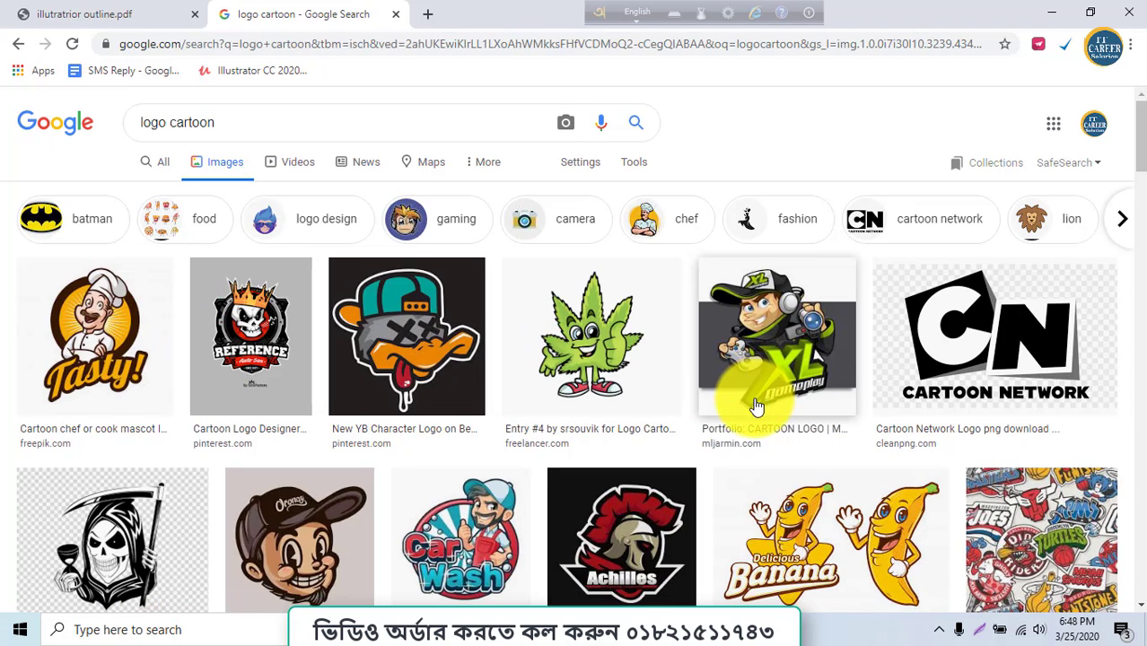
{"action": "scroll", "coordinate": [756, 406], "scroll_direction": "down", "scroll_amount": 3}
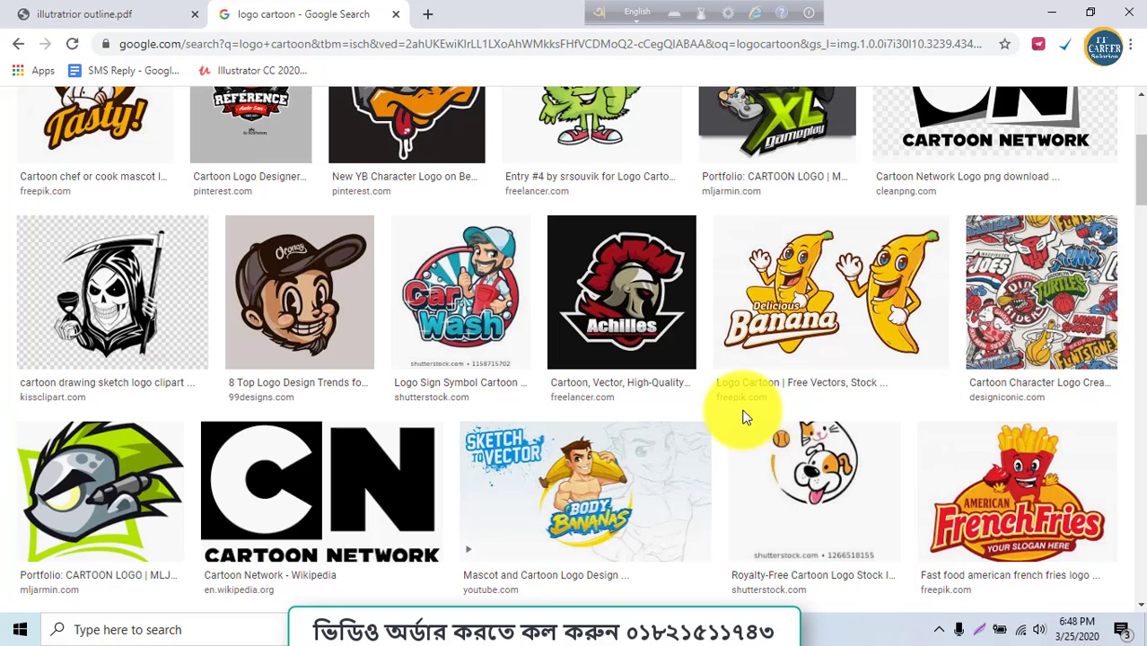
{"action": "scroll", "coordinate": [628, 420], "scroll_direction": "down", "scroll_amount": 1}
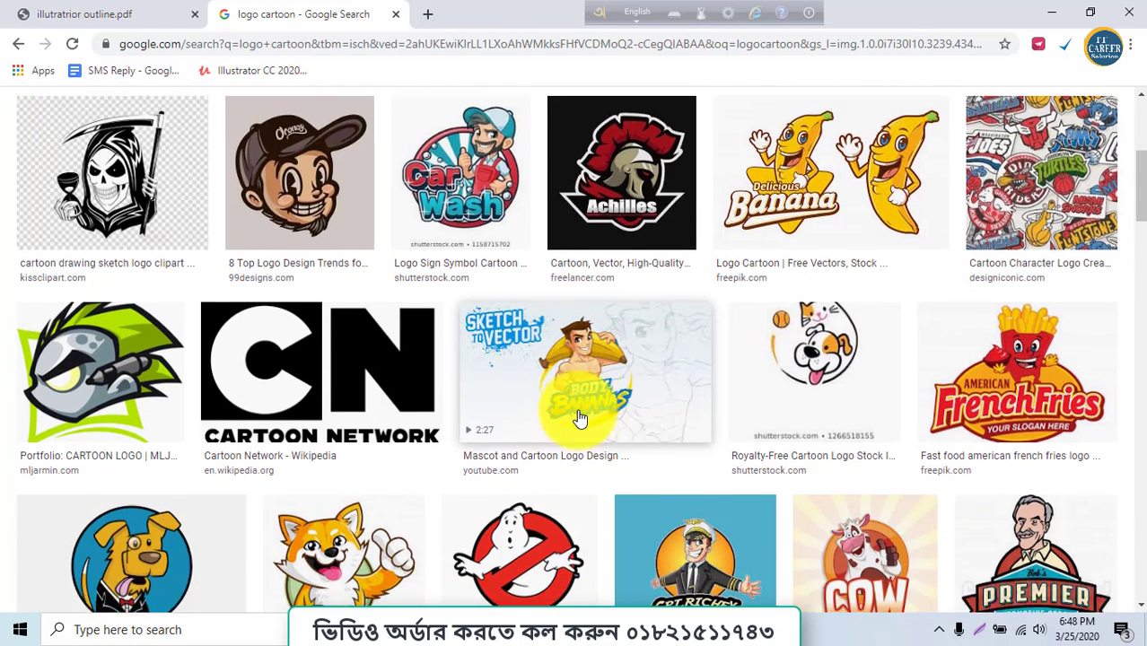
{"action": "scroll", "coordinate": [579, 419], "scroll_direction": "down", "scroll_amount": 1}
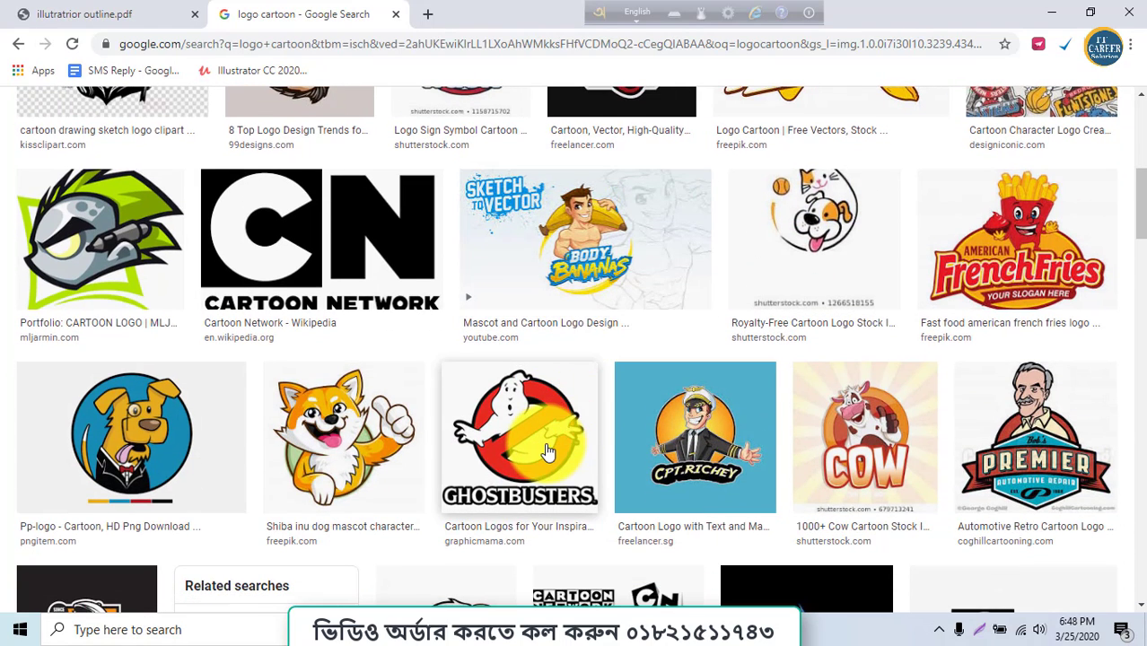
Copy the Shiba inu puppy picture from the smiling Shiba inu mascot's related images and paste it into the Illustrator document
{"action": "left_click", "coordinate": [318, 437]}
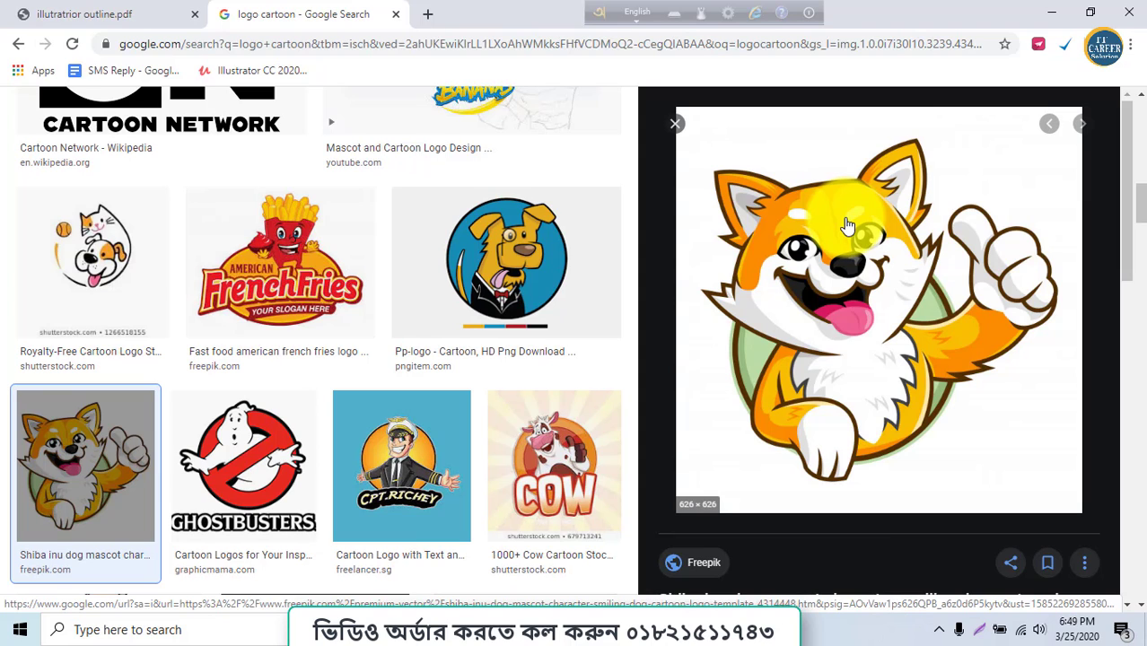
{"action": "scroll", "coordinate": [823, 399], "scroll_direction": "down", "scroll_amount": 4}
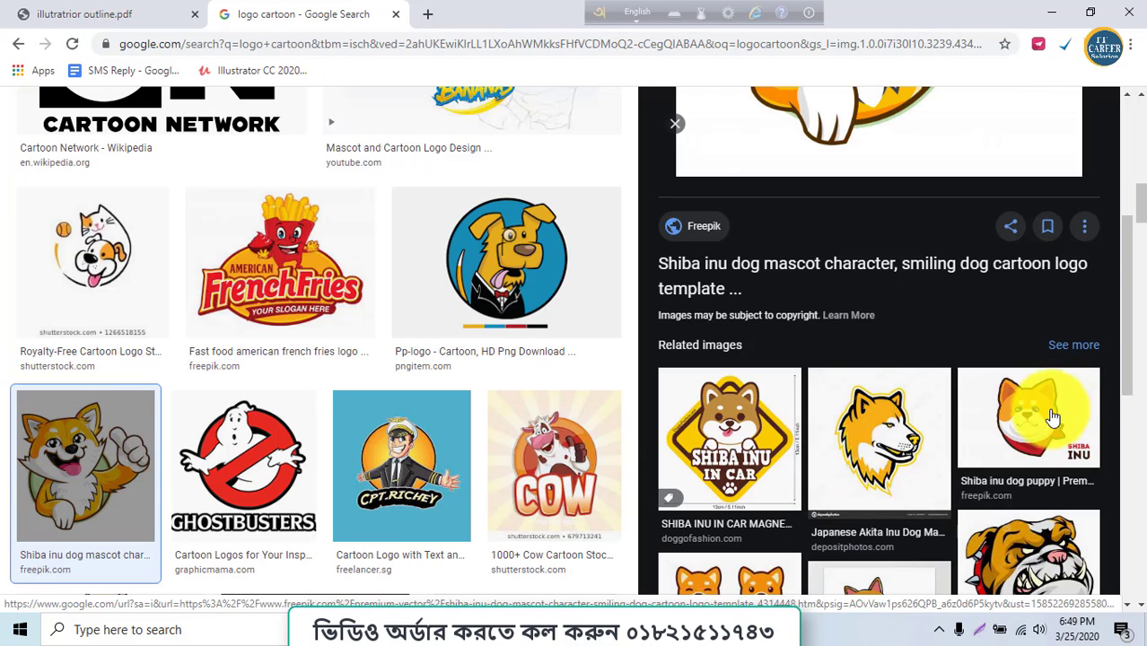
{"action": "left_click", "coordinate": [1024, 413]}
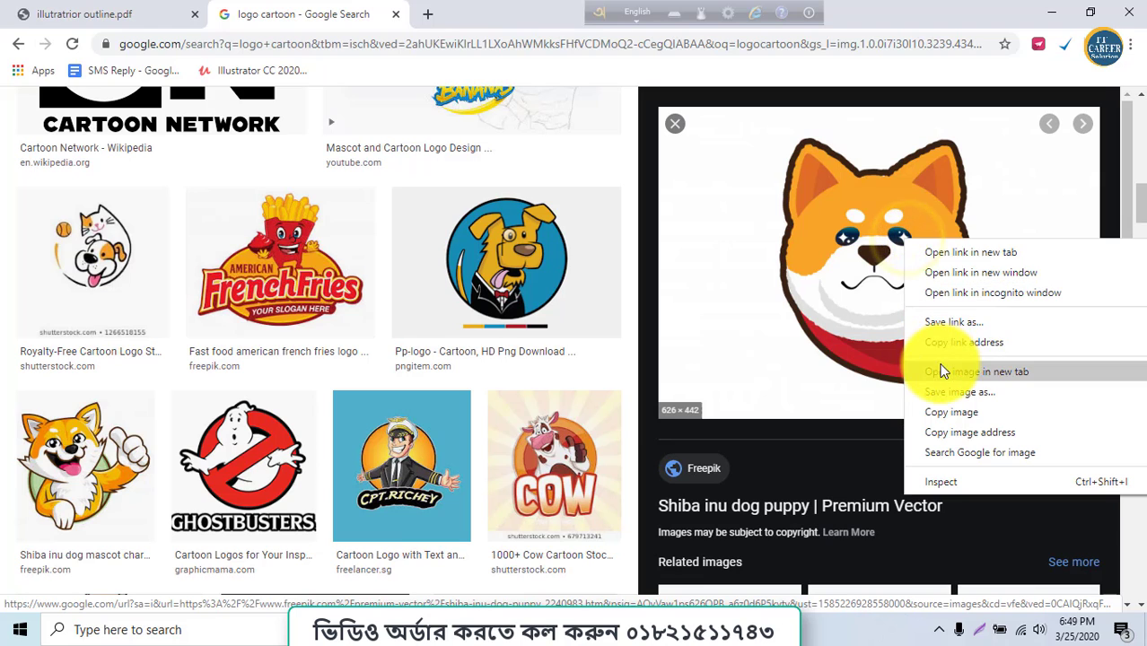
{"action": "left_click", "coordinate": [933, 408]}
{"action": "left_click", "coordinate": [546, 628]}
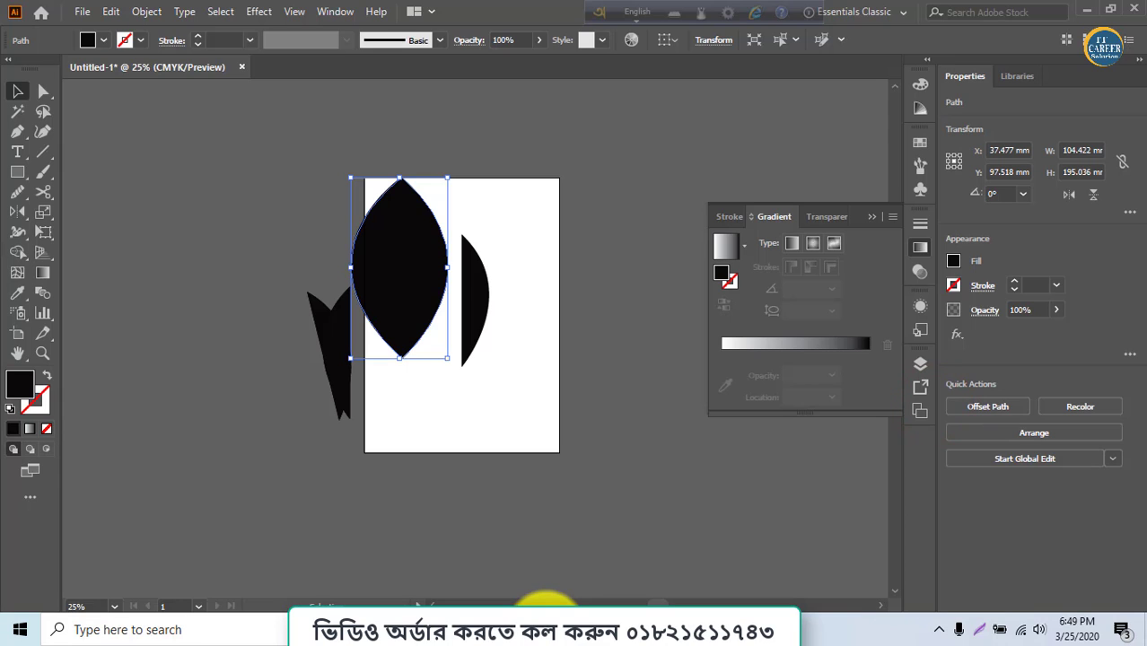
{"action": "key", "text": "ctrl+v"}
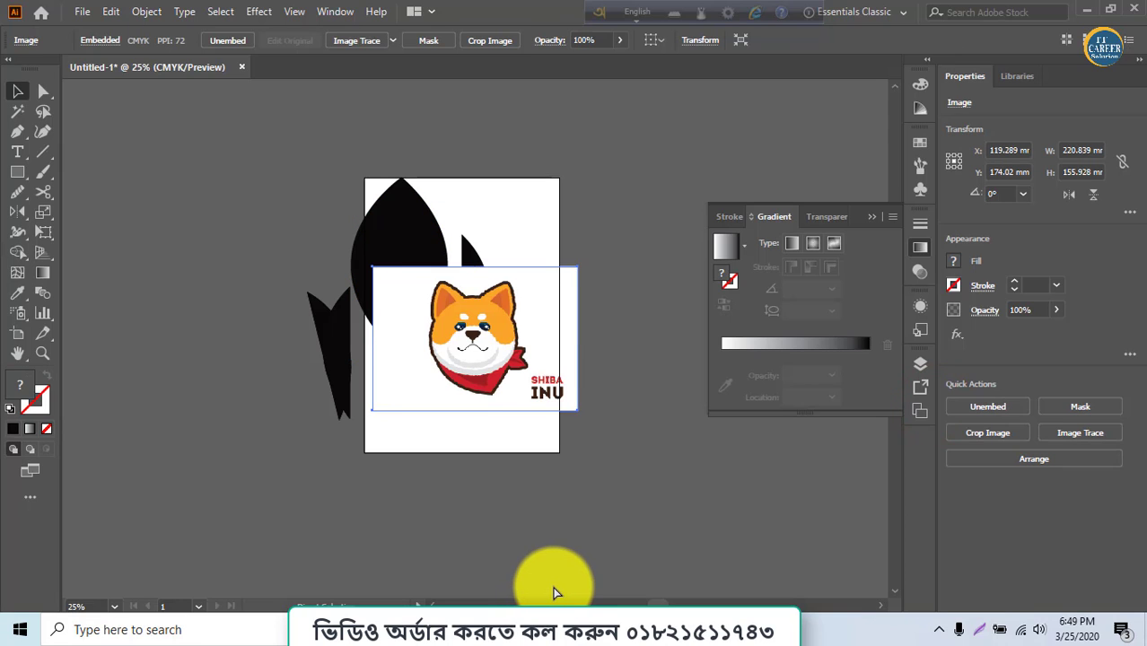
Trace the dog's left white eyebrow spot with a closed black Pen path, about 9.4 mm wide and 6.5 mm tall
{"action": "key", "text": "ctrl+equal"}
{"action": "key", "text": "ctrl+equal"}
{"action": "key", "text": "ctrl+equal"}
{"action": "key", "text": "ctrl+equal"}
{"action": "key", "text": "ctrl+equal"}
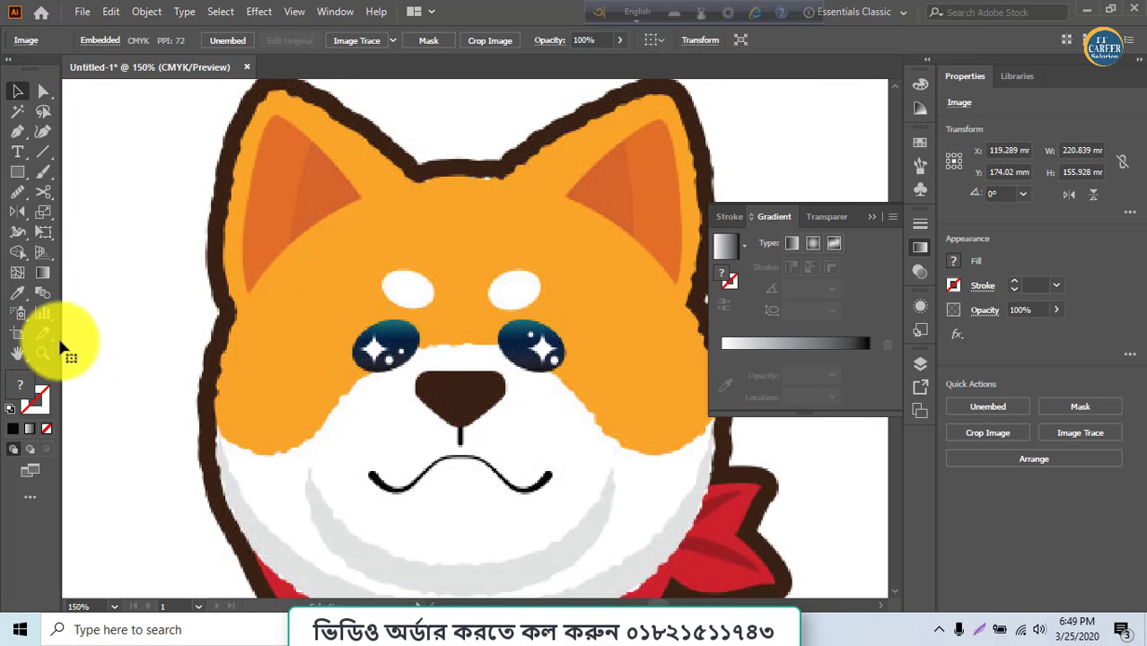
{"action": "left_click", "coordinate": [17, 131]}
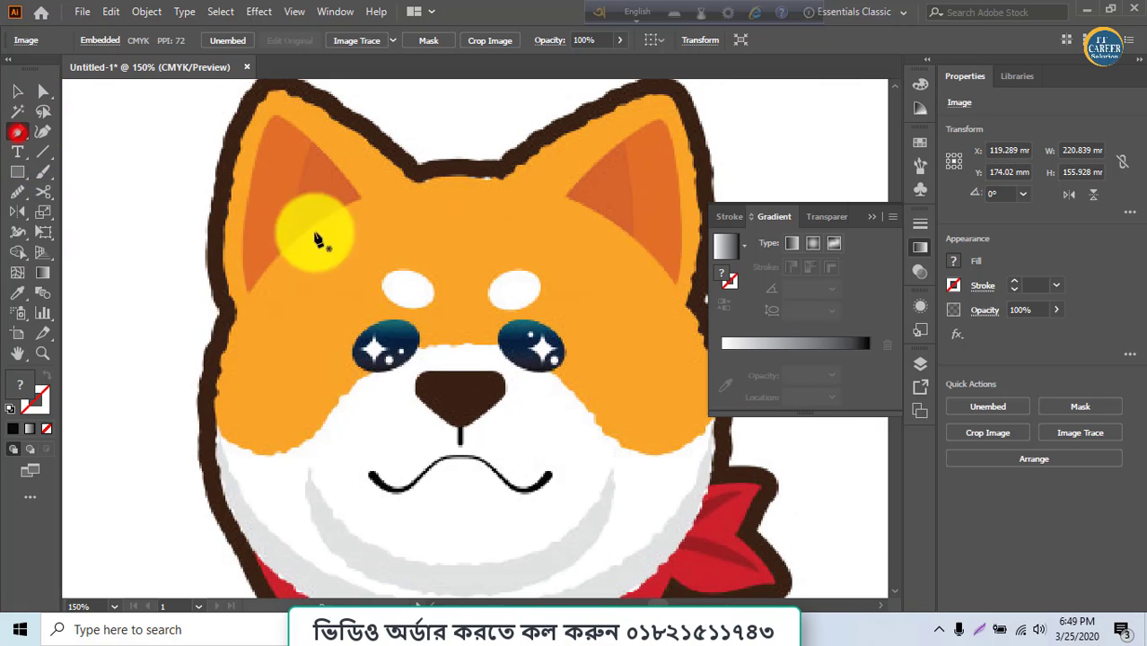
{"action": "left_click", "coordinate": [384, 278]}
{"action": "left_click_drag", "start_coordinate": [432, 293], "coordinate": [447, 335]}
{"action": "key", "text": "ctrl+z"}
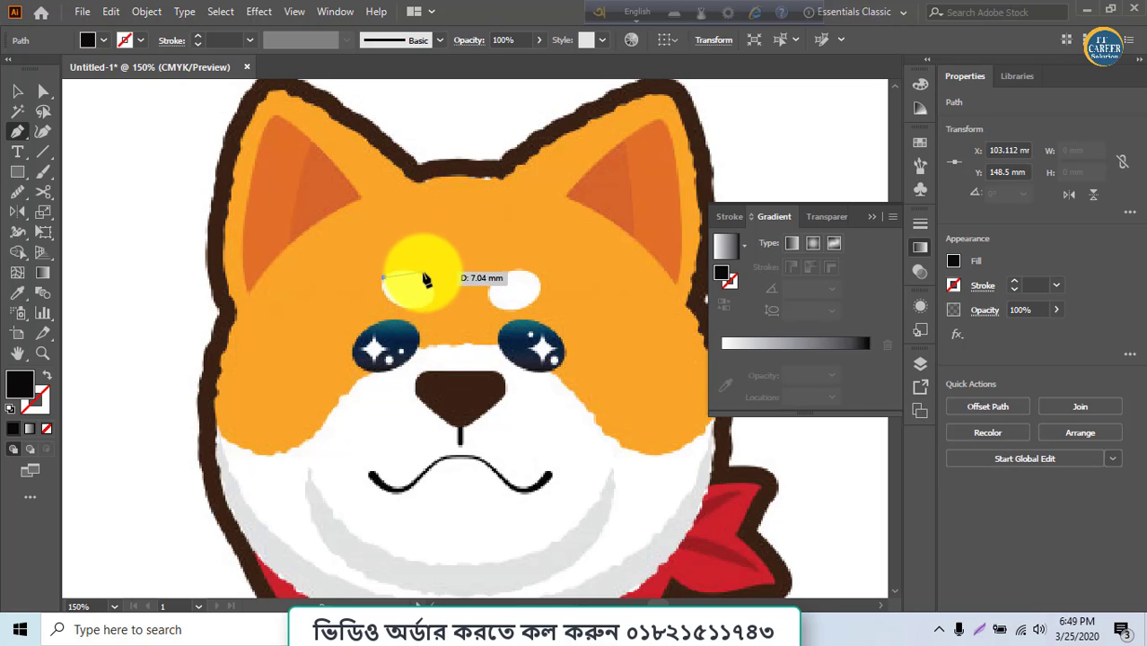
{"action": "left_click_drag", "start_coordinate": [427, 282], "coordinate": [388, 286]}
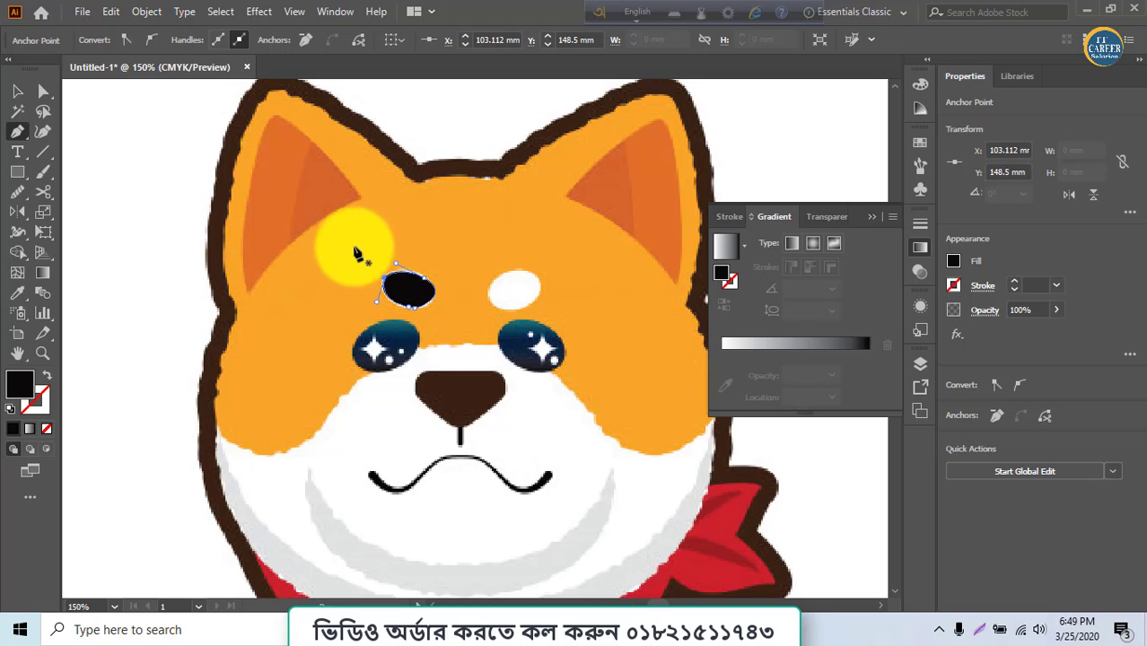
{"action": "left_click", "coordinate": [18, 91]}
{"action": "left_click", "coordinate": [96, 265]}
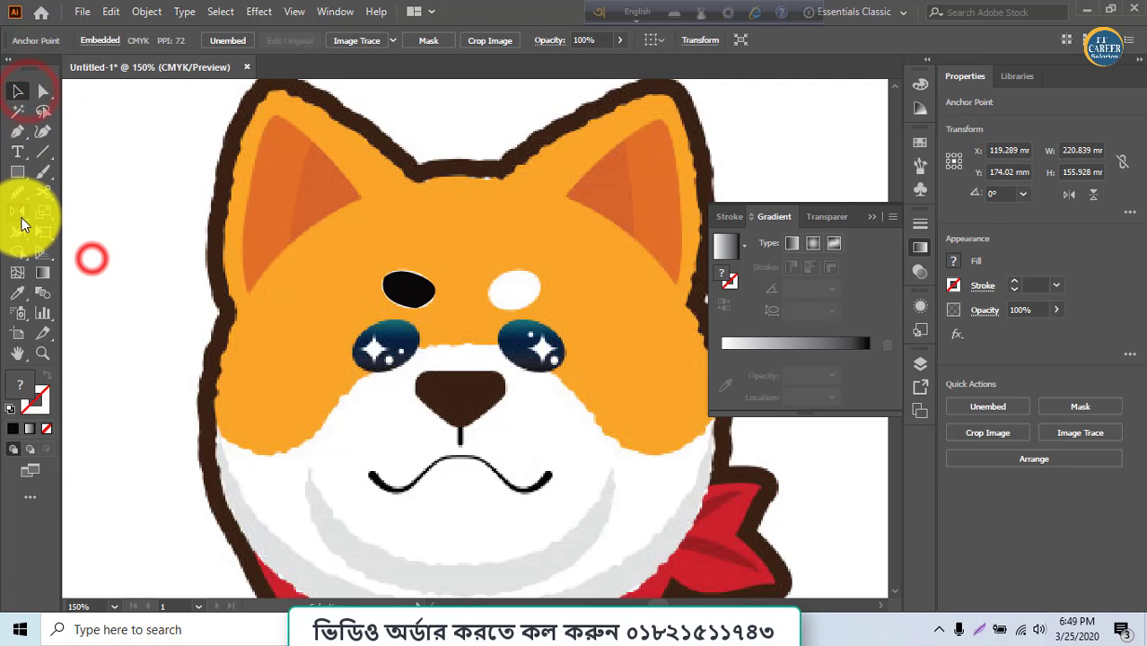
{"action": "left_click", "coordinate": [18, 211]}
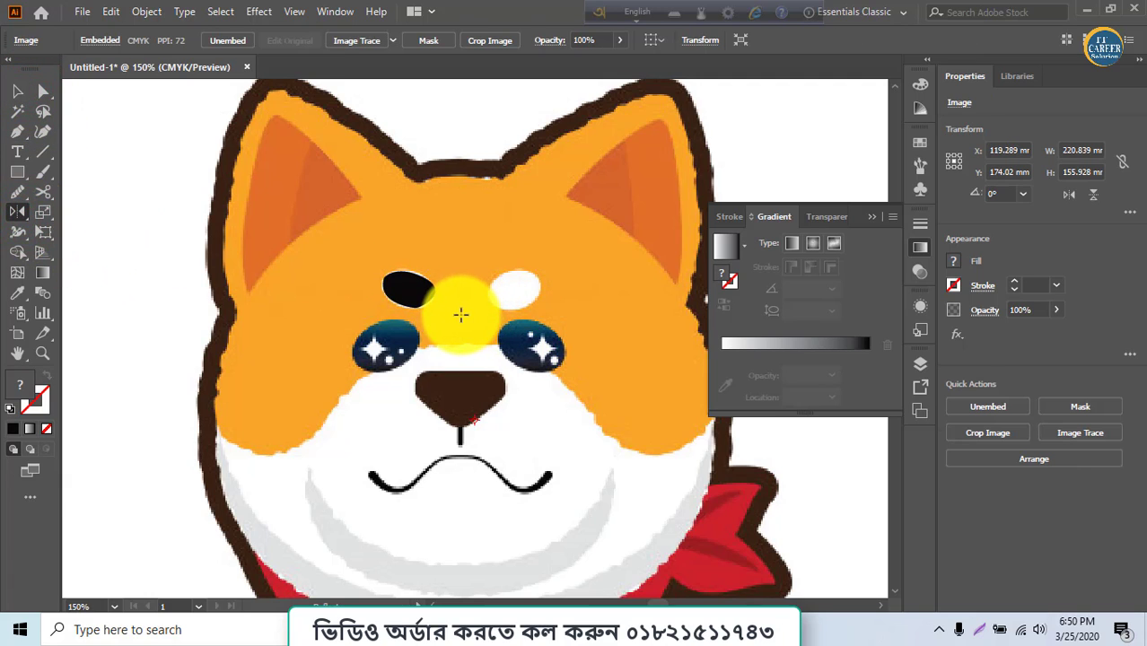
{"action": "key", "text": "v"}
Create a reflected copy of the traced eyebrow and move it over the dog's right white eyebrow spot
{"action": "left_click", "coordinate": [413, 292]}
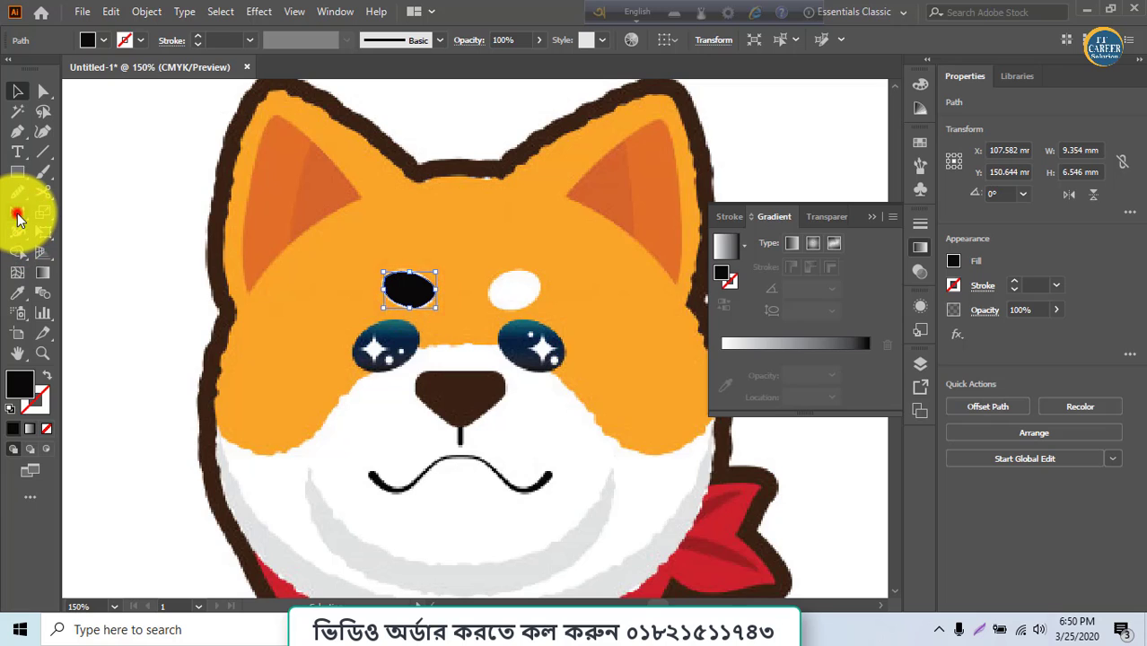
{"action": "double_click", "coordinate": [17, 212]}
{"action": "left_click", "coordinate": [547, 447]}
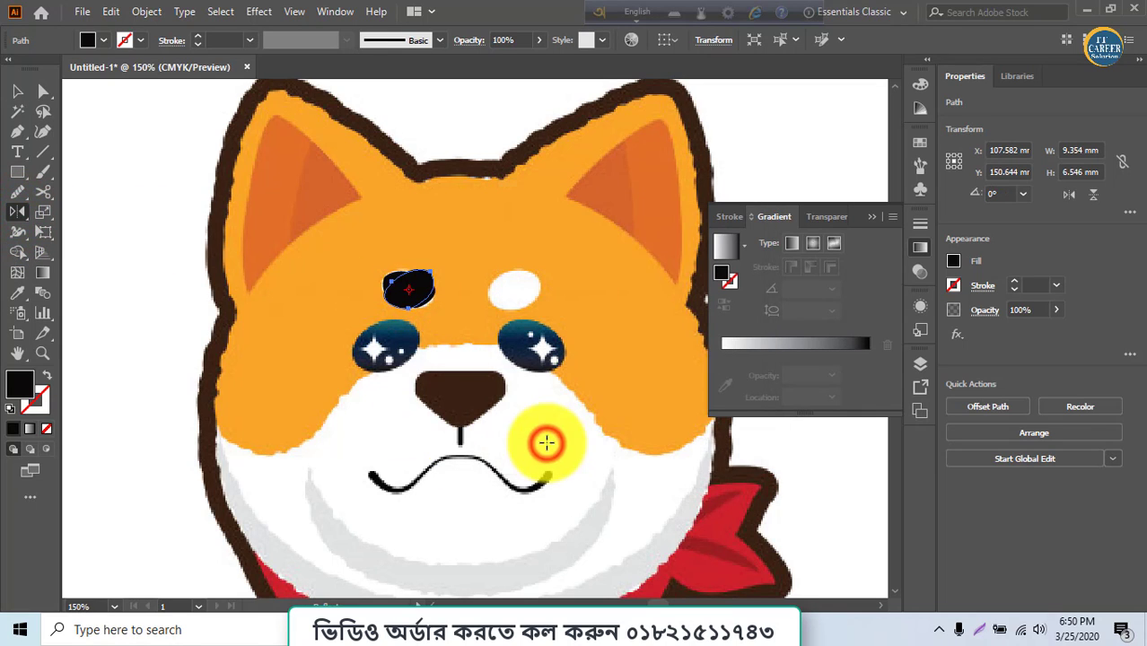
{"action": "left_click", "coordinate": [17, 91]}
{"action": "left_click_drag", "start_coordinate": [377, 285], "coordinate": [517, 290]}
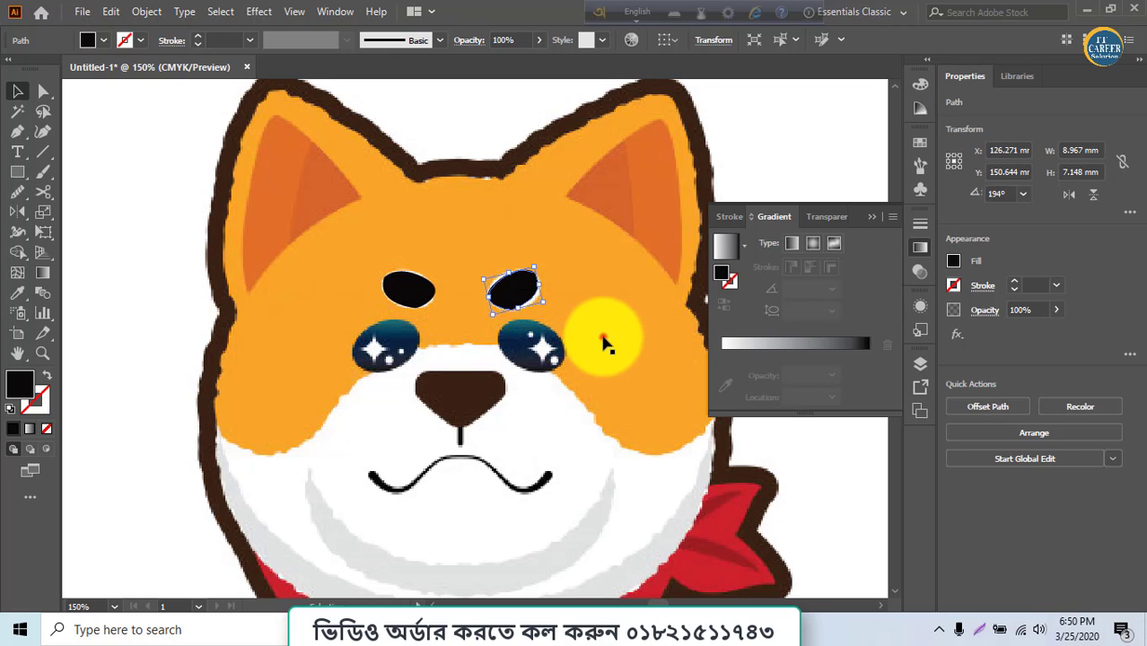
Select both black eyebrow shapes on the dog's face together
{"action": "left_click", "coordinate": [602, 335]}
{"action": "left_click", "coordinate": [405, 287], "text": "shift"}
{"action": "left_click", "coordinate": [529, 293], "text": "shift"}
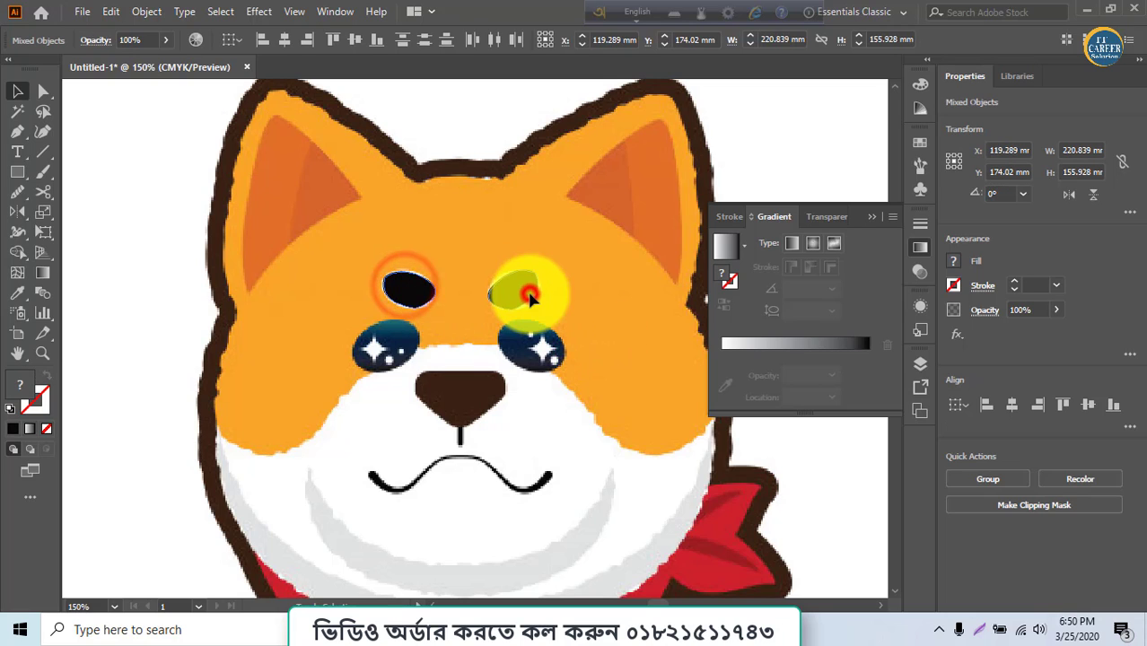